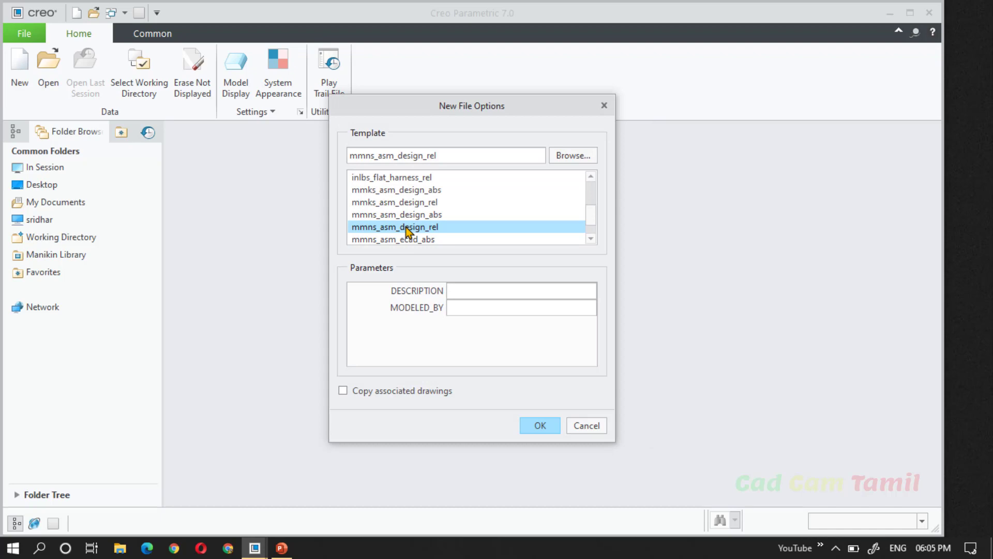
- Create the new assembly from the mmns_asm_design_rel template
{"action": "scroll", "coordinate": [408, 233], "scroll_direction": "down", "scroll_amount": 1}
{"action": "scroll", "coordinate": [409, 234], "scroll_direction": "up", "scroll_amount": 1}
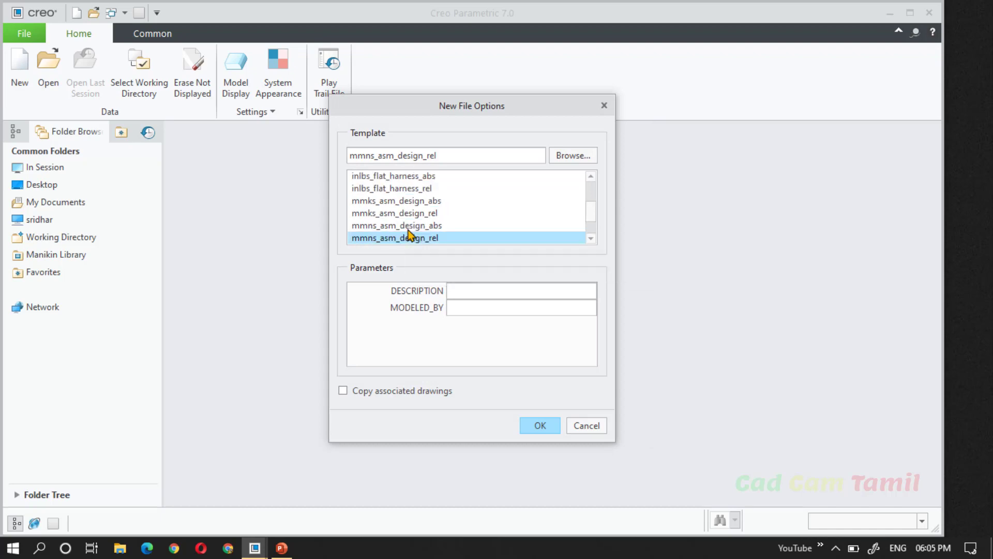
{"action": "left_click", "coordinate": [540, 421]}
- Assemble b1.prt from the 2_Pin folder as the base component, placing it with the Default constraint
{"action": "left_click", "coordinate": [136, 67]}
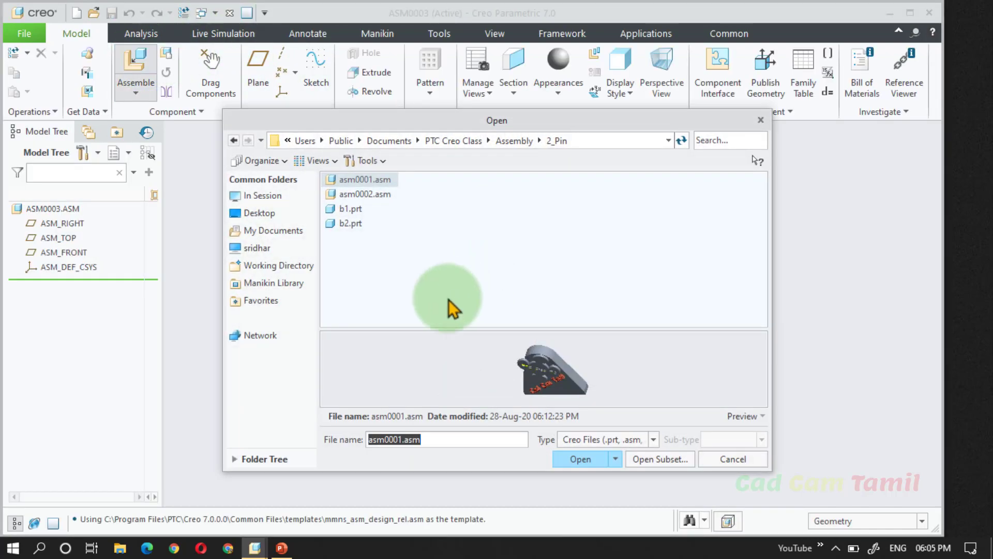
{"action": "left_click", "coordinate": [352, 209]}
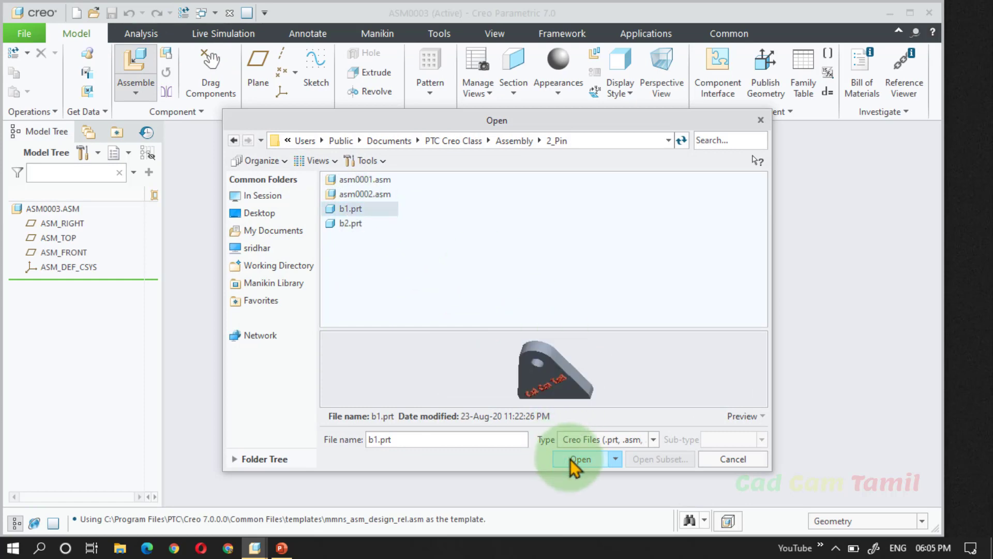
{"action": "left_click", "coordinate": [574, 458]}
{"action": "left_click", "coordinate": [284, 80]}
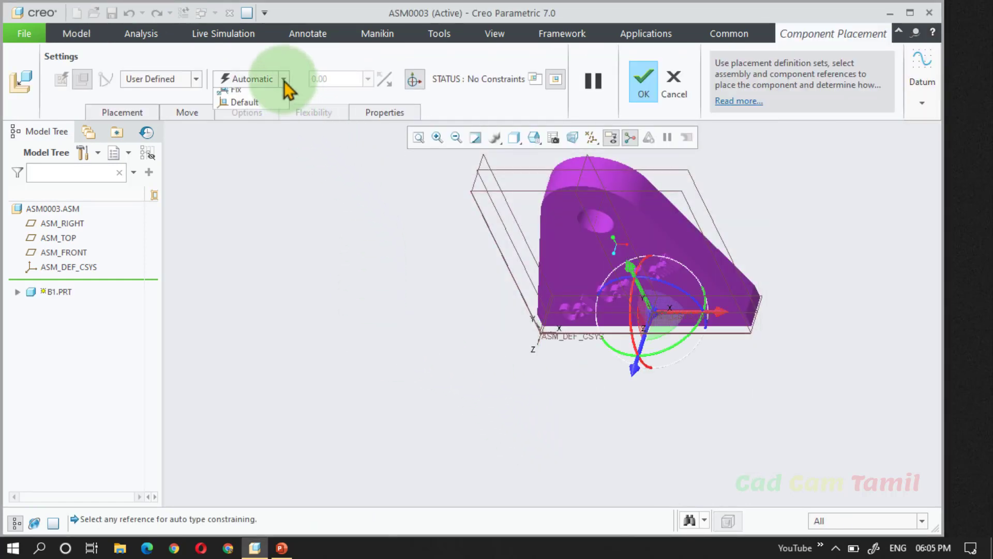
{"action": "left_click", "coordinate": [272, 222]}
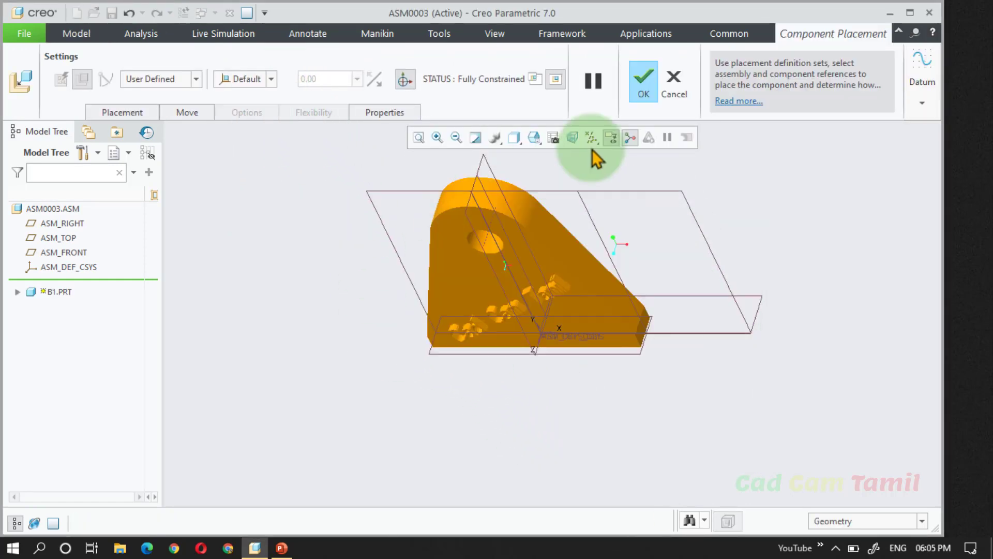
{"action": "left_click", "coordinate": [641, 83]}
- Bring b2.prt from the 2_Pin folder into the assembly as the second component
{"action": "left_click", "coordinate": [136, 65]}
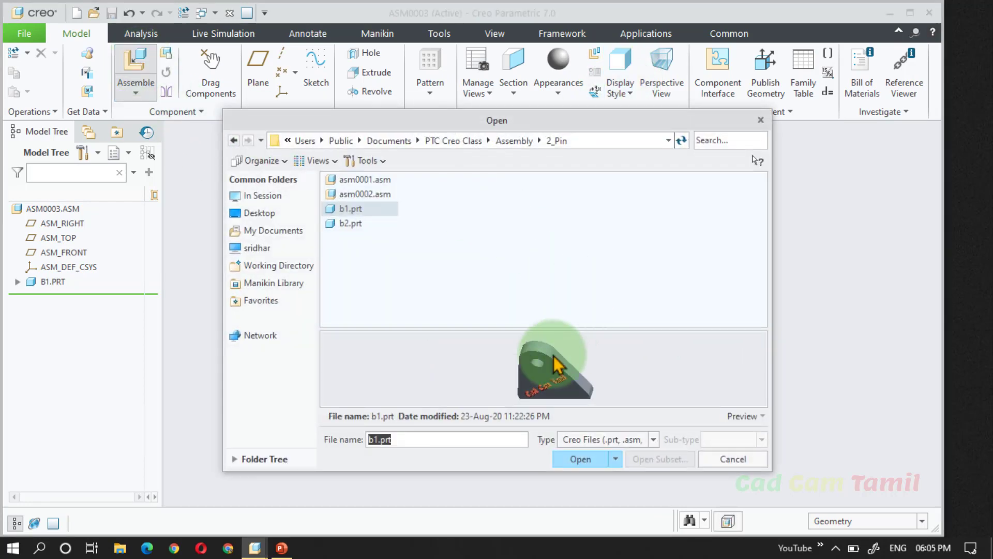
{"action": "left_click", "coordinate": [365, 225]}
{"action": "left_click", "coordinate": [580, 459]}
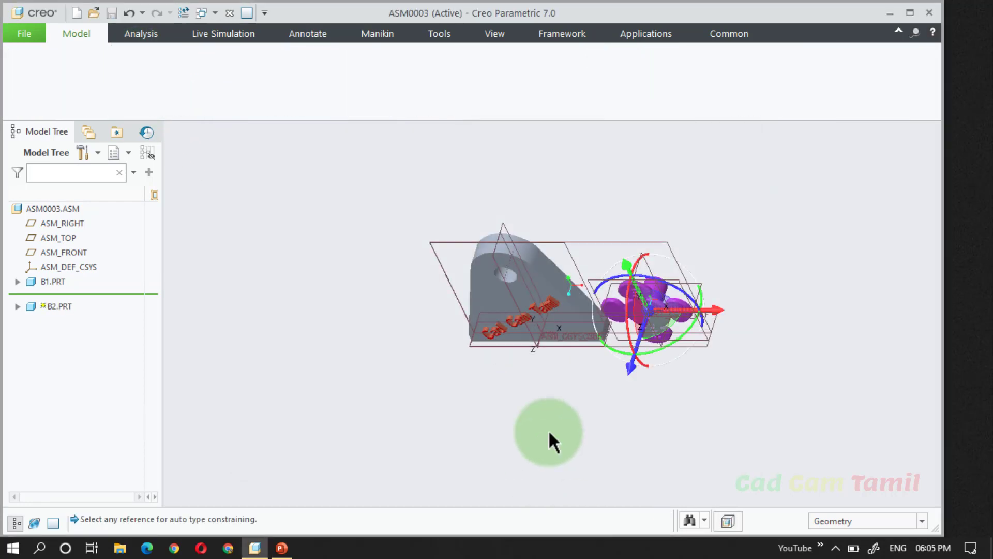
- Give b2.prt a Pin connection and align its cylindrical shaft with the hole in b1.prt
{"action": "middle_click_drag", "start_coordinate": [544, 364], "coordinate": [288, 150]}
{"action": "middle_click_drag", "start_coordinate": [587, 350], "coordinate": [538, 413]}
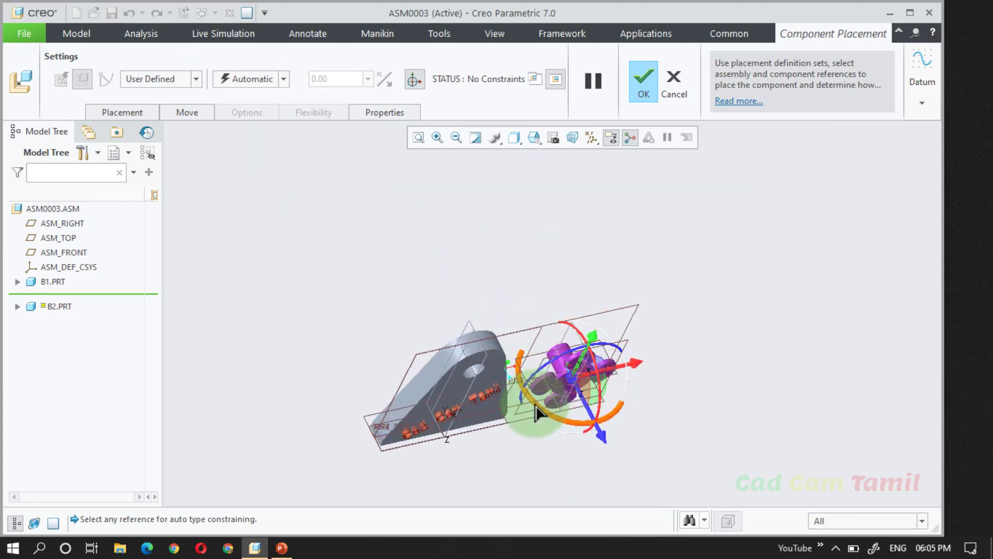
{"action": "scroll", "coordinate": [533, 405], "scroll_direction": "down", "scroll_amount": 4}
{"action": "scroll", "coordinate": [539, 455], "scroll_direction": "up", "scroll_amount": 1}
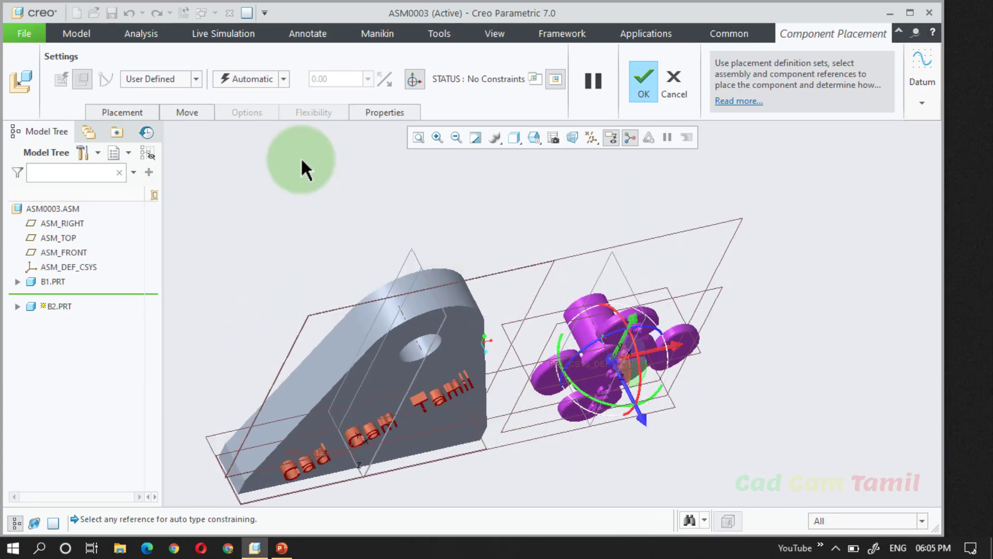
{"action": "left_click", "coordinate": [195, 83]}
{"action": "left_click", "coordinate": [169, 124]}
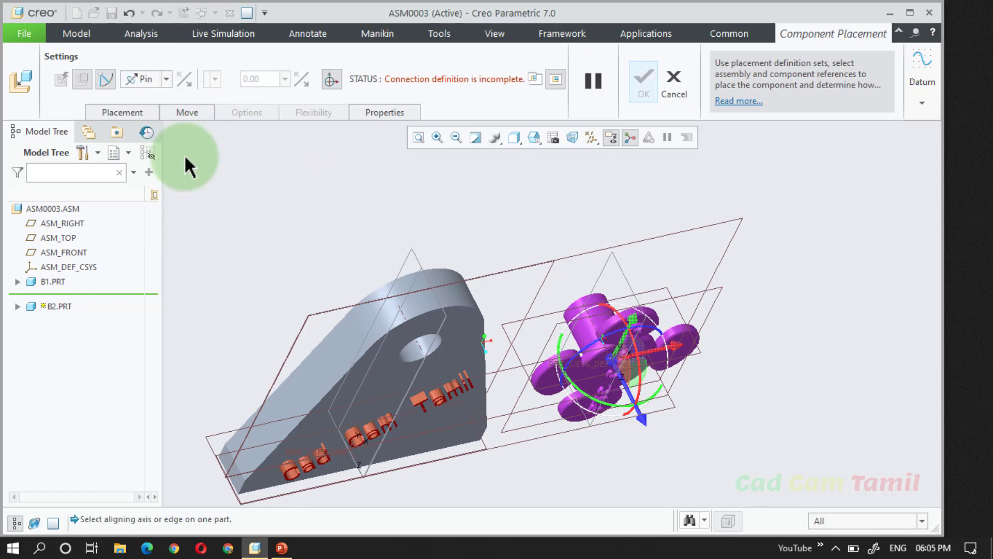
{"action": "left_click", "coordinate": [595, 322]}
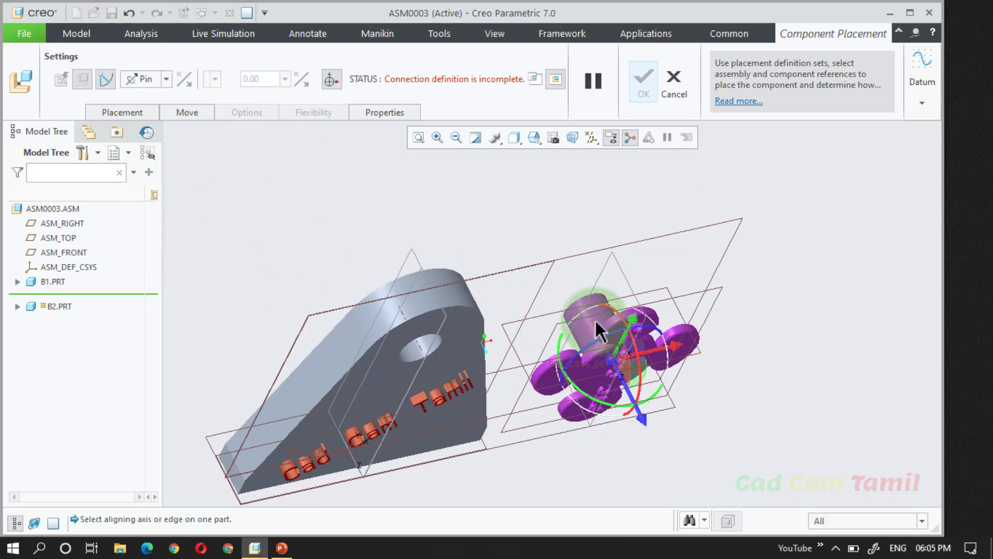
{"action": "left_click", "coordinate": [595, 321]}
{"action": "left_click", "coordinate": [418, 345]}
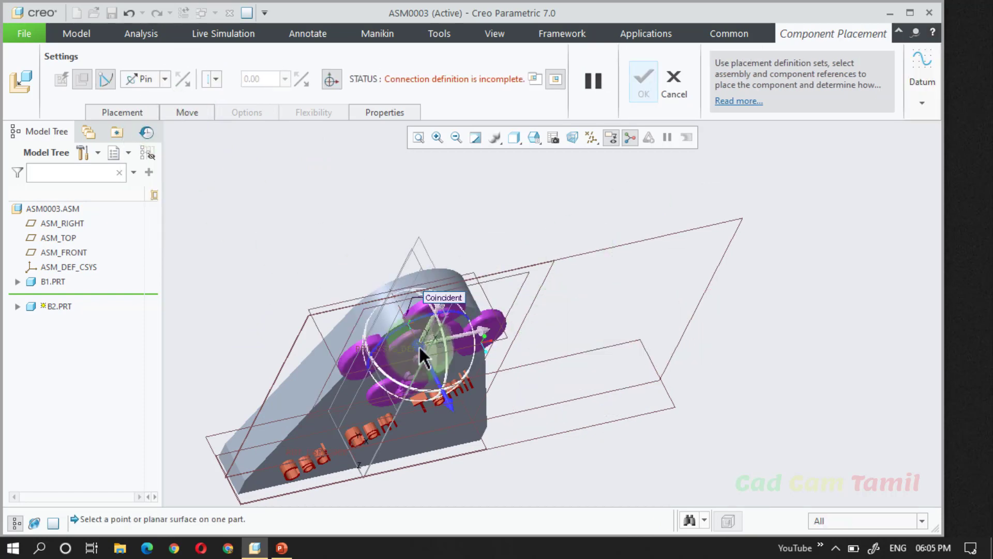
- Complete the Pin connection by making the shaft's end face coincident with the back face of b1.prt, and accept the placement
{"action": "middle_click_drag", "start_coordinate": [515, 263], "coordinate": [579, 259]}
{"action": "scroll", "coordinate": [505, 362], "scroll_direction": "up", "scroll_amount": 3}
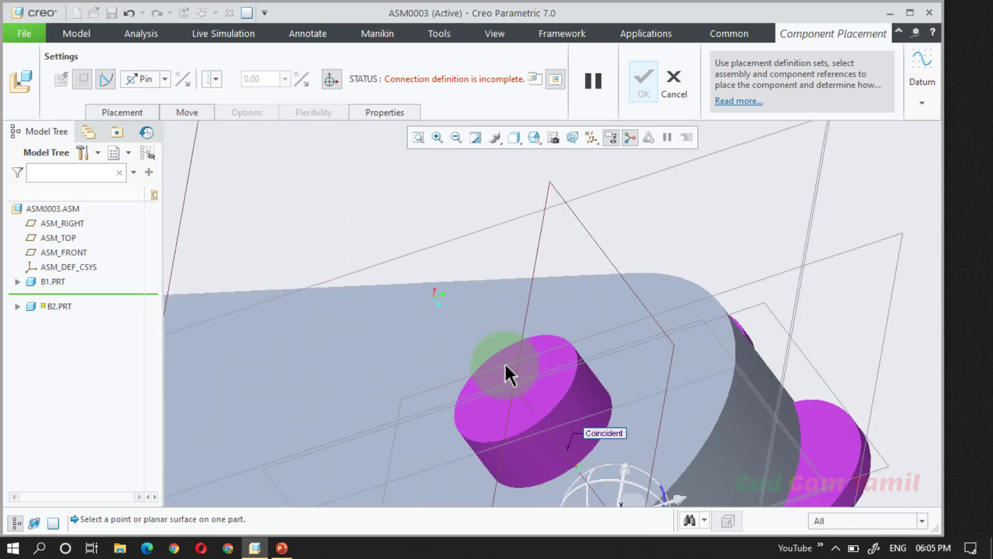
{"action": "left_click", "coordinate": [501, 359]}
{"action": "left_click", "coordinate": [454, 338]}
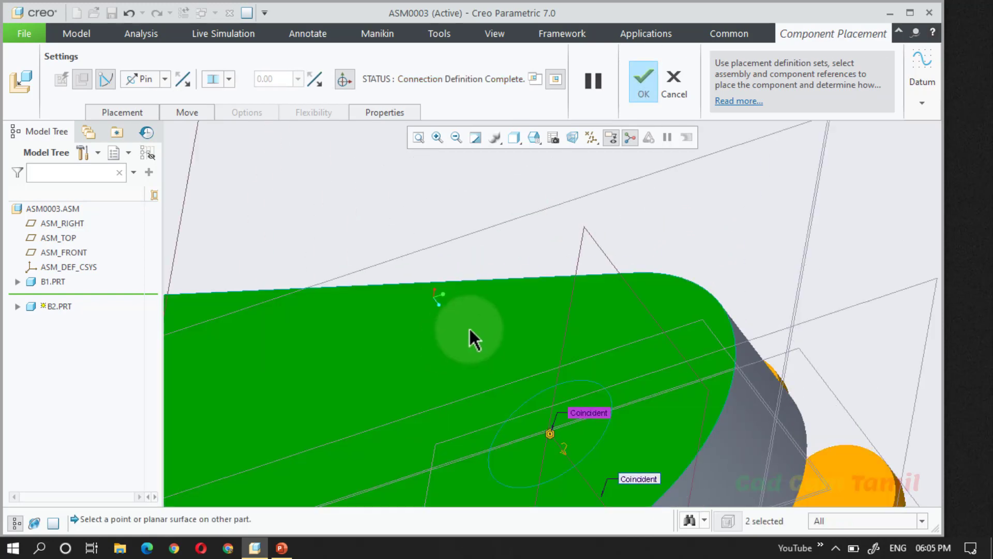
{"action": "scroll", "coordinate": [463, 271], "scroll_direction": "down", "scroll_amount": 3}
{"action": "middle_click_drag", "start_coordinate": [464, 271], "coordinate": [561, 170]}
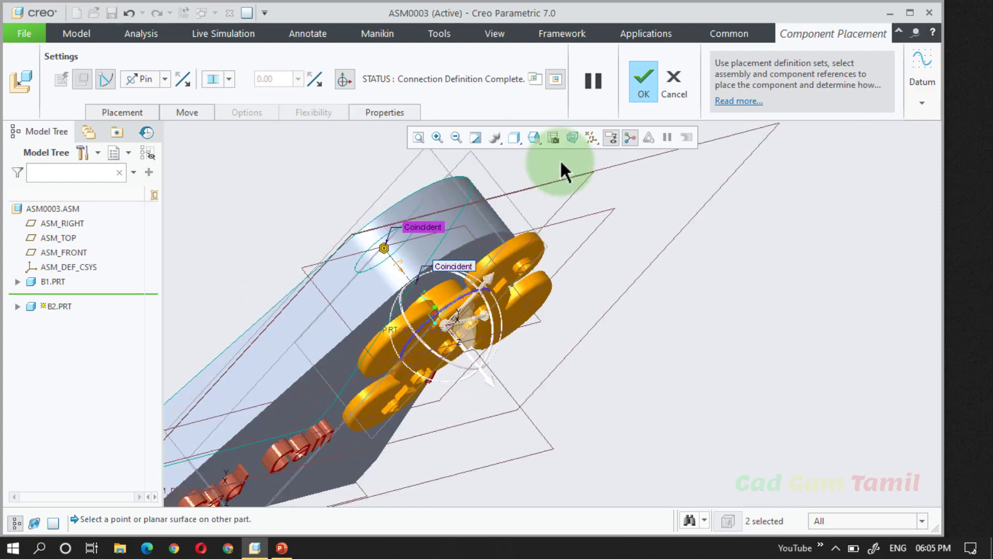
{"action": "middle_click_drag", "start_coordinate": [610, 306], "coordinate": [580, 378]}
{"action": "left_click_drag", "start_coordinate": [577, 369], "coordinate": [517, 342]}
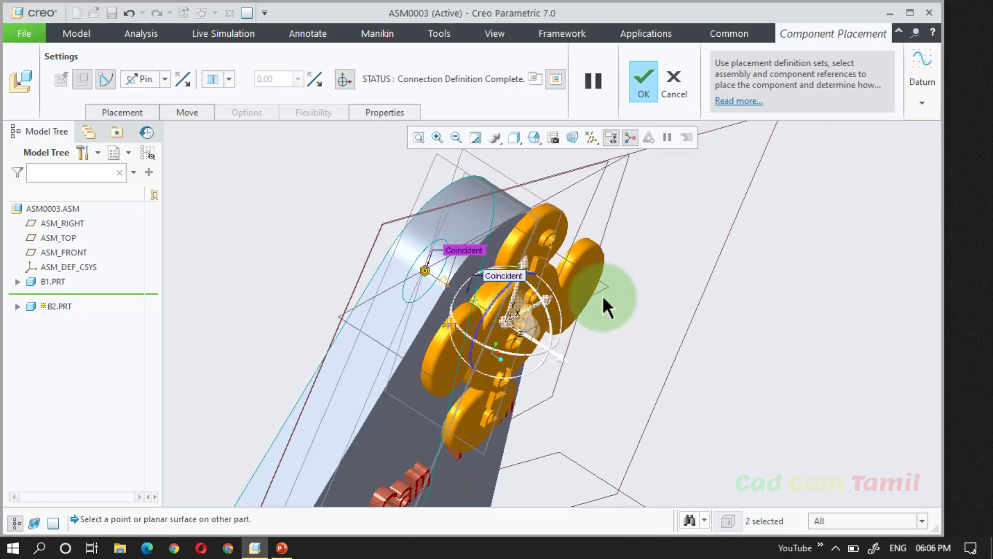
{"action": "left_click", "coordinate": [643, 87]}
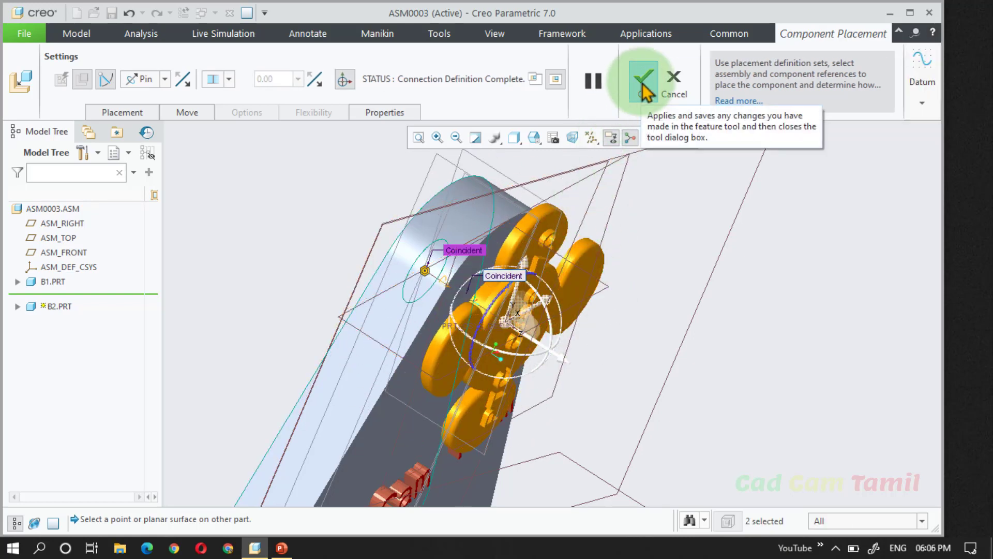
- Hide the datum features, annotations and spin center in the assembly view
{"action": "scroll", "coordinate": [407, 343], "scroll_direction": "up", "scroll_amount": 5}
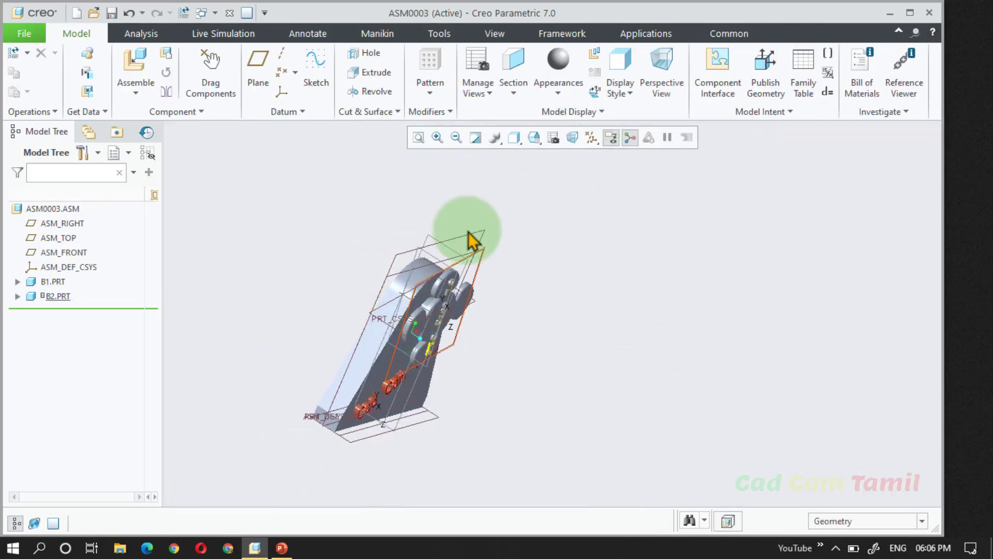
{"action": "left_click", "coordinate": [594, 139]}
{"action": "left_click", "coordinate": [593, 155]}
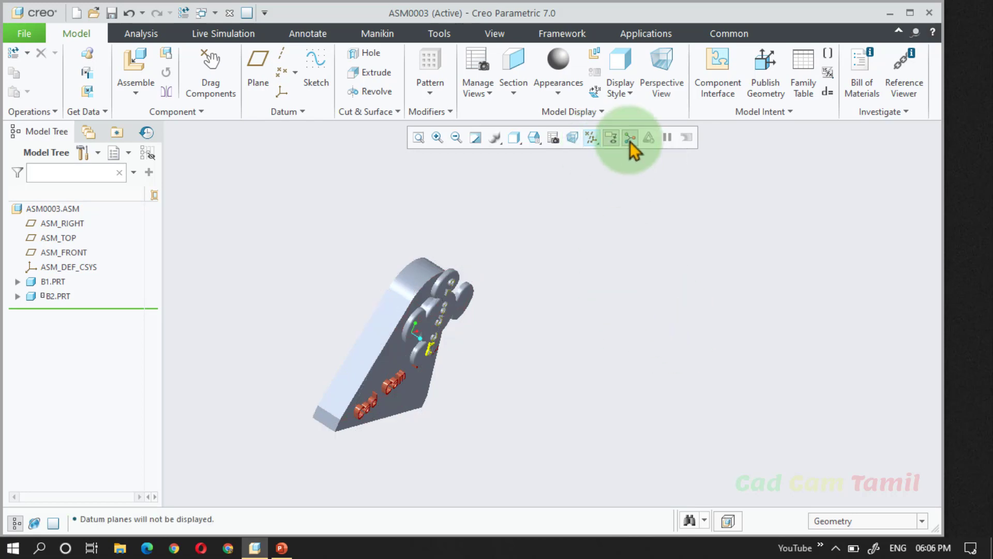
{"action": "middle_click_drag", "start_coordinate": [417, 388], "coordinate": [453, 217]}
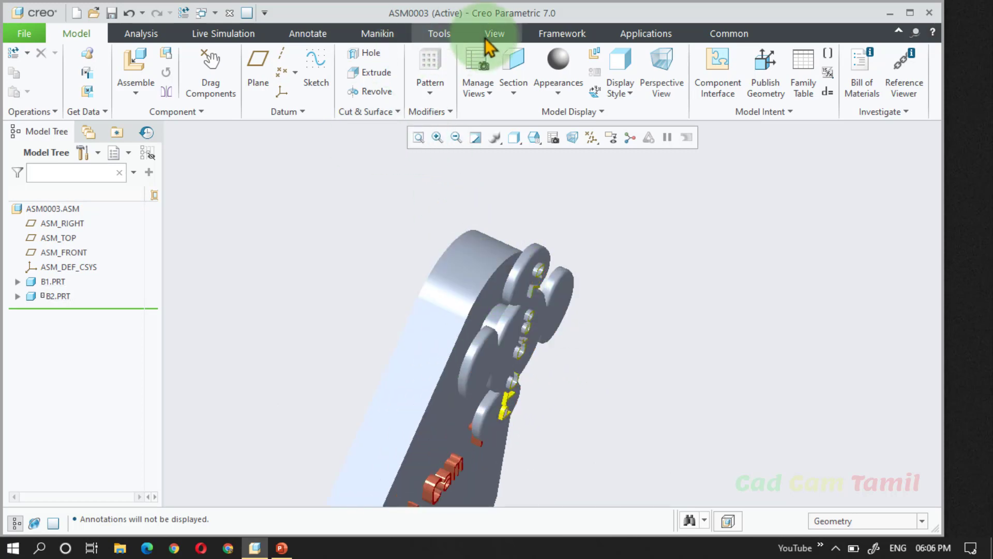
- Switch the assembly to the Mechanism application and narrow the model tree area
{"action": "left_click", "coordinate": [639, 34]}
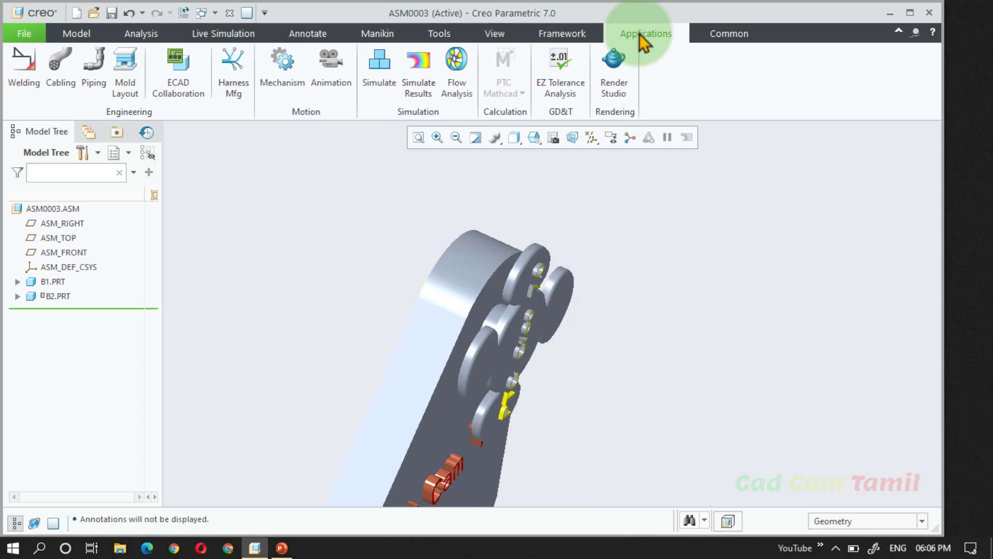
{"action": "left_click", "coordinate": [331, 72]}
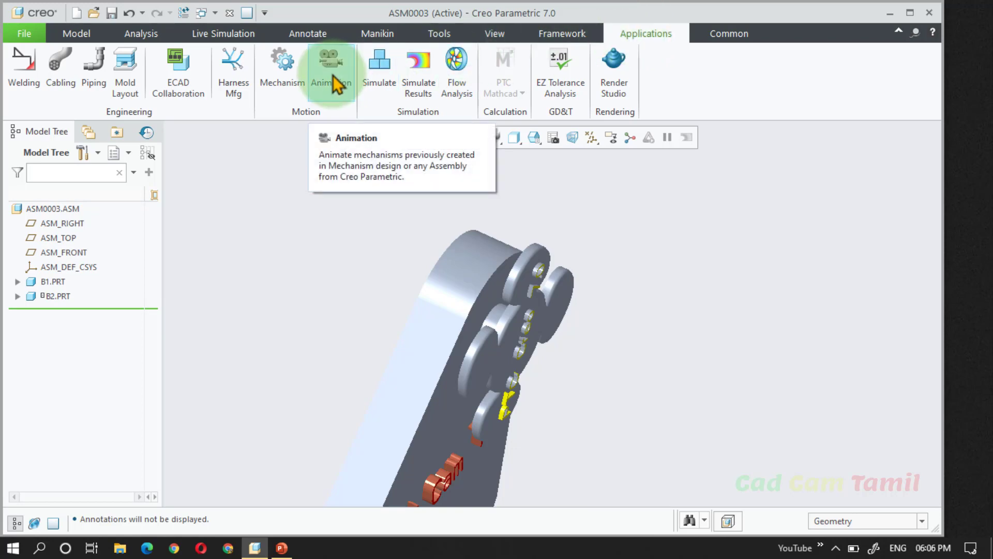
{"action": "left_click", "coordinate": [287, 86]}
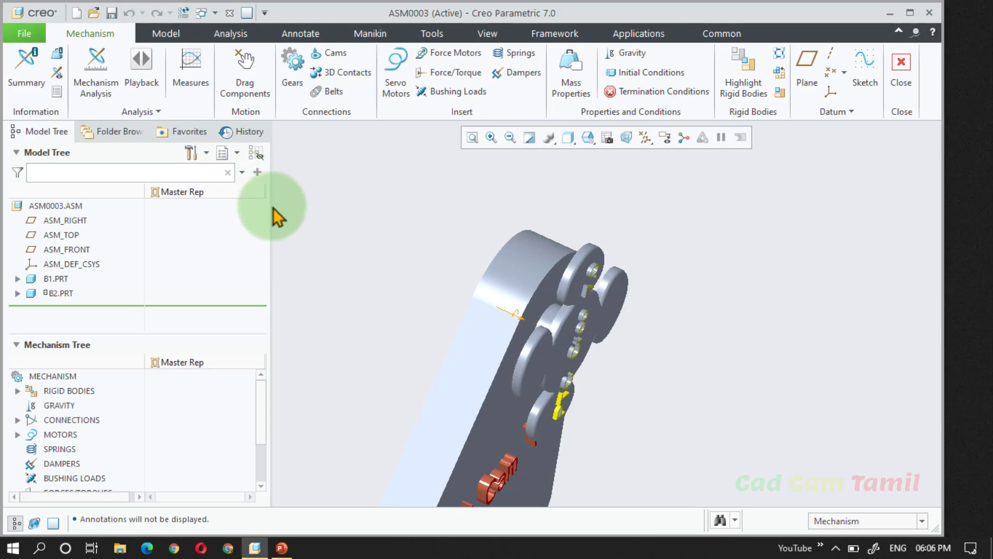
{"action": "left_click_drag", "start_coordinate": [272, 206], "coordinate": [204, 215]}
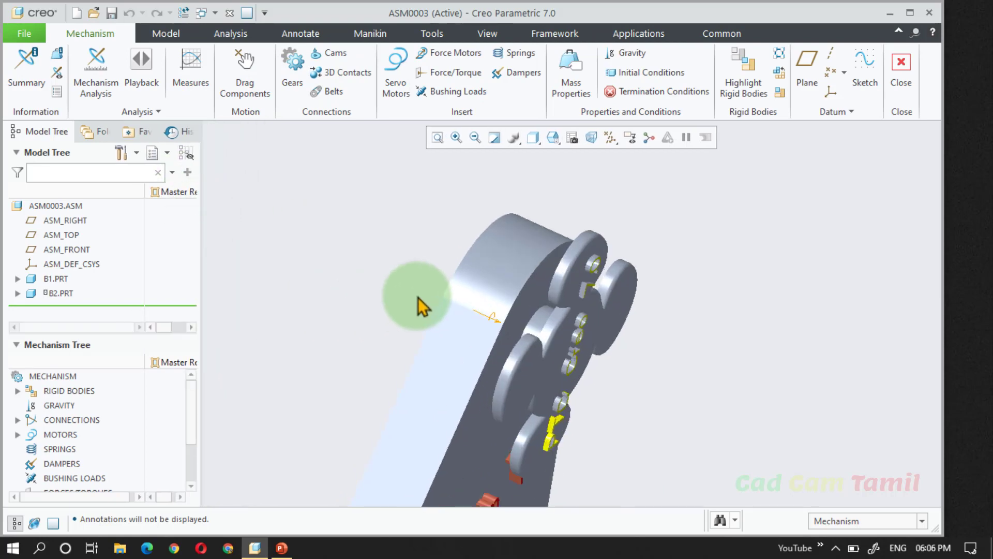
- Start a servo motor and select the Pin connection's rotation axis as its driven entity
{"action": "middle_click_drag", "start_coordinate": [516, 332], "coordinate": [523, 273]}
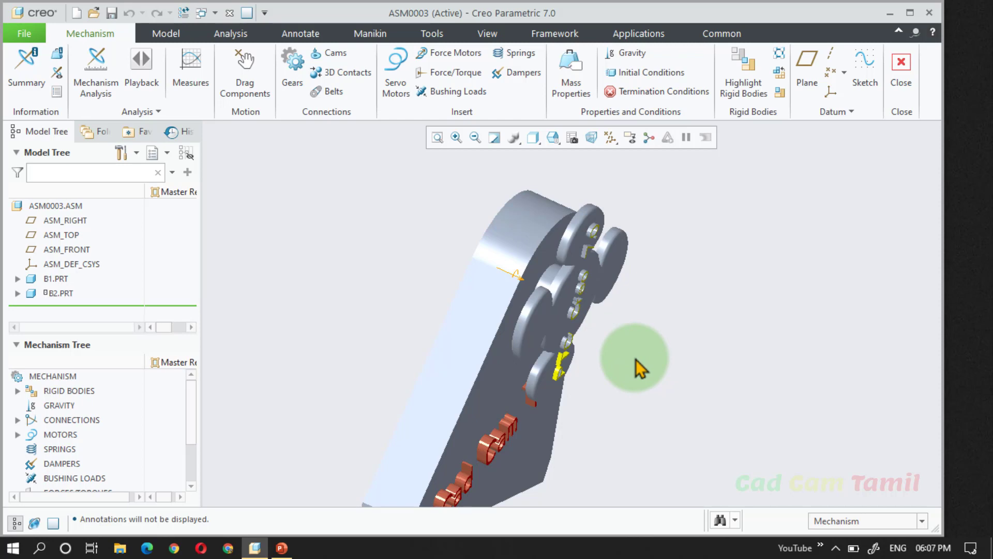
{"action": "scroll", "coordinate": [493, 337], "scroll_direction": "up", "scroll_amount": 1}
{"action": "scroll", "coordinate": [505, 295], "scroll_direction": "down", "scroll_amount": 1}
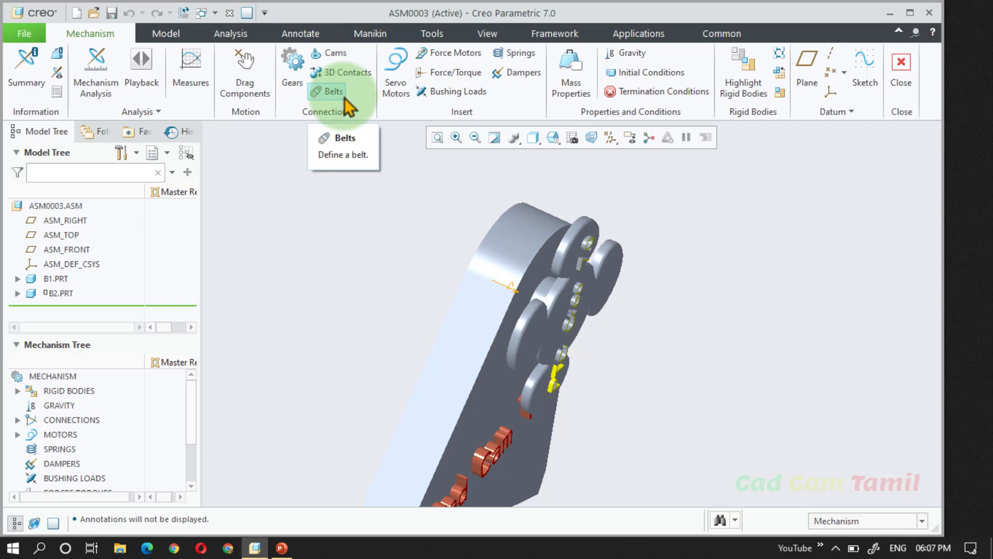
{"action": "left_click", "coordinate": [397, 88]}
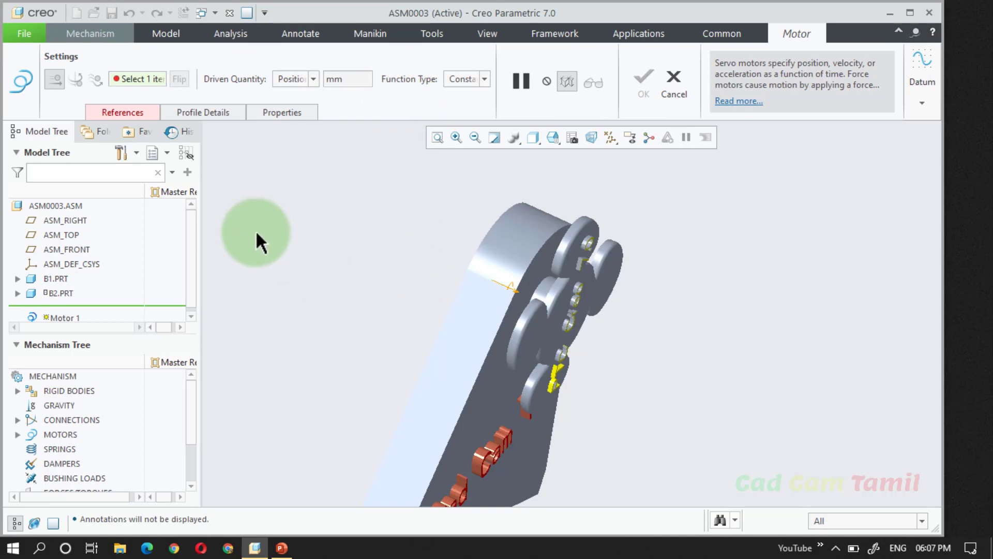
{"action": "left_click", "coordinate": [151, 114]}
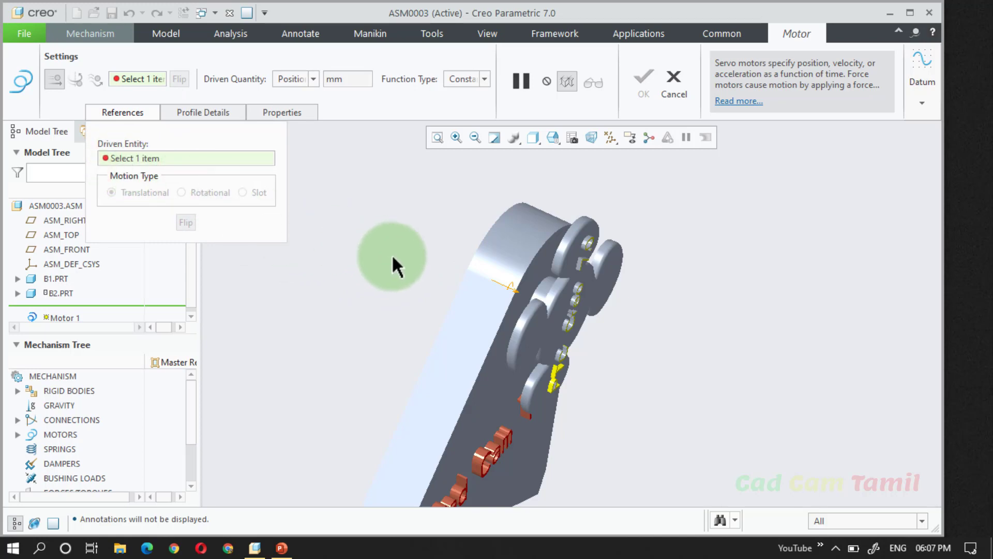
{"action": "scroll", "coordinate": [516, 291], "scroll_direction": "down", "scroll_amount": 3}
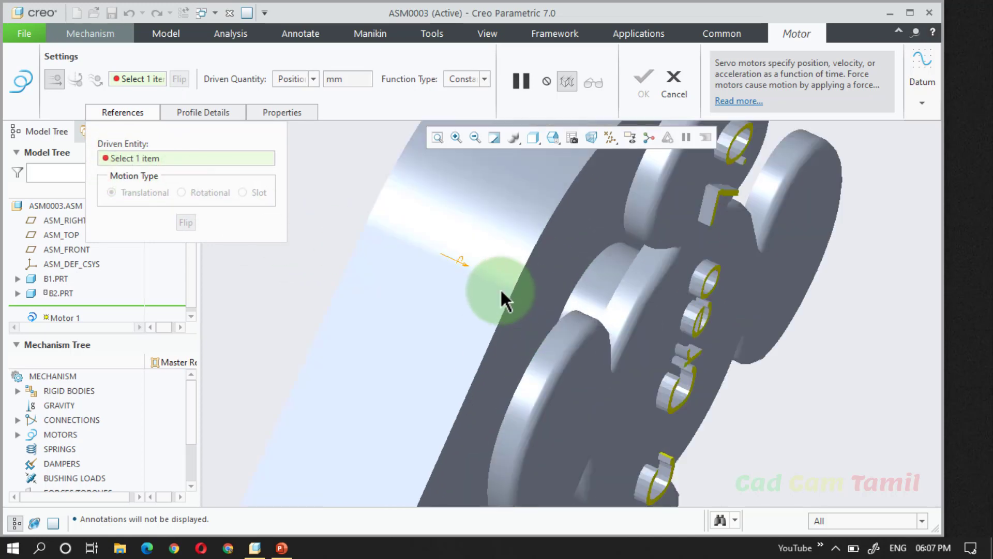
{"action": "left_click", "coordinate": [462, 264]}
{"action": "scroll", "coordinate": [437, 246], "scroll_direction": "up", "scroll_amount": 2}
{"action": "scroll", "coordinate": [437, 248], "scroll_direction": "up", "scroll_amount": 2}
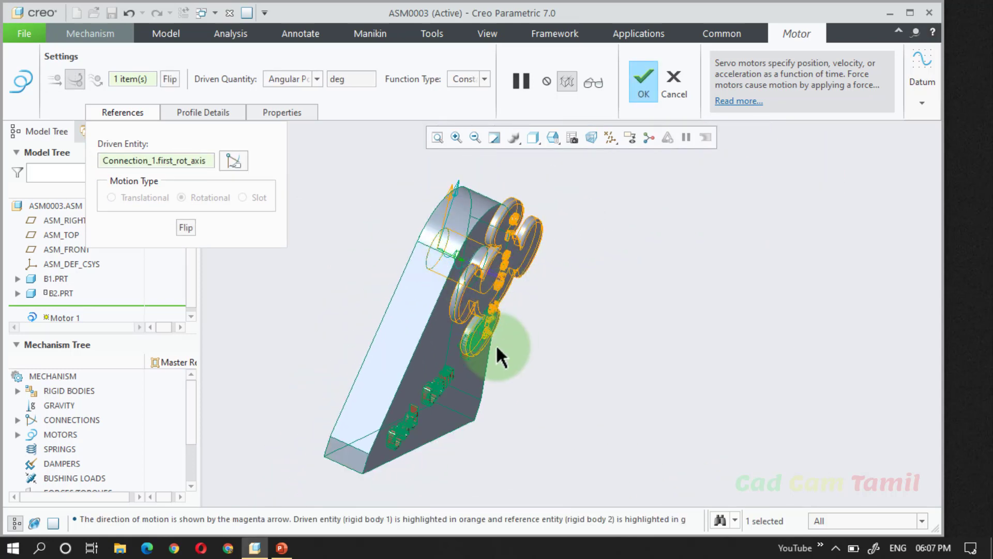
{"action": "left_click", "coordinate": [130, 113]}
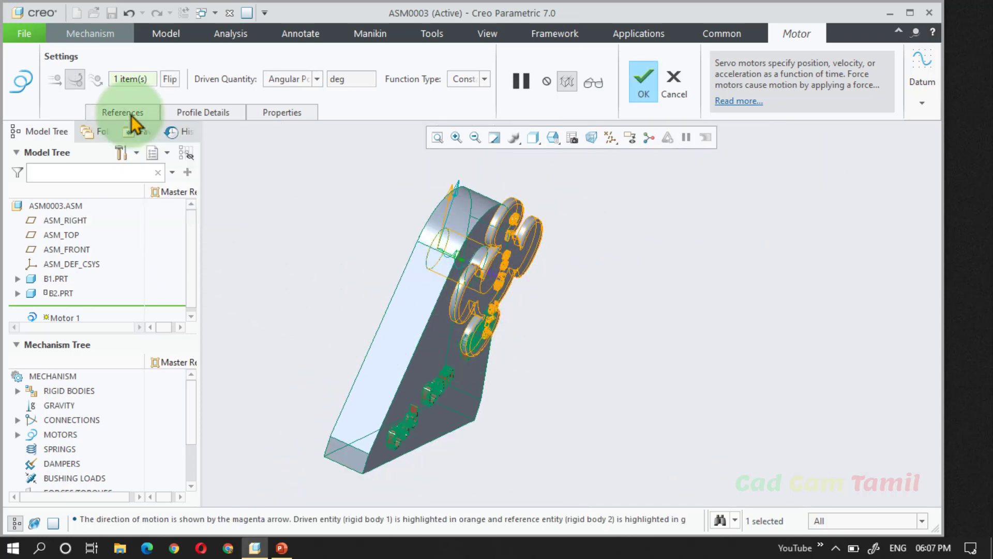
- Set the servo motor's driven quantity to Angular Velocity with a Constant motor function
{"action": "left_click", "coordinate": [238, 118]}
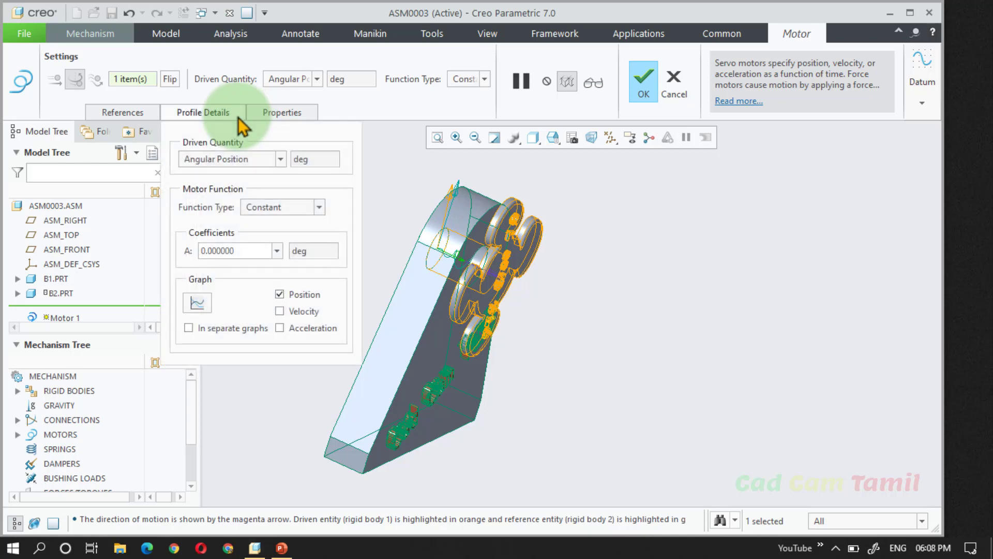
{"action": "left_click", "coordinate": [267, 161]}
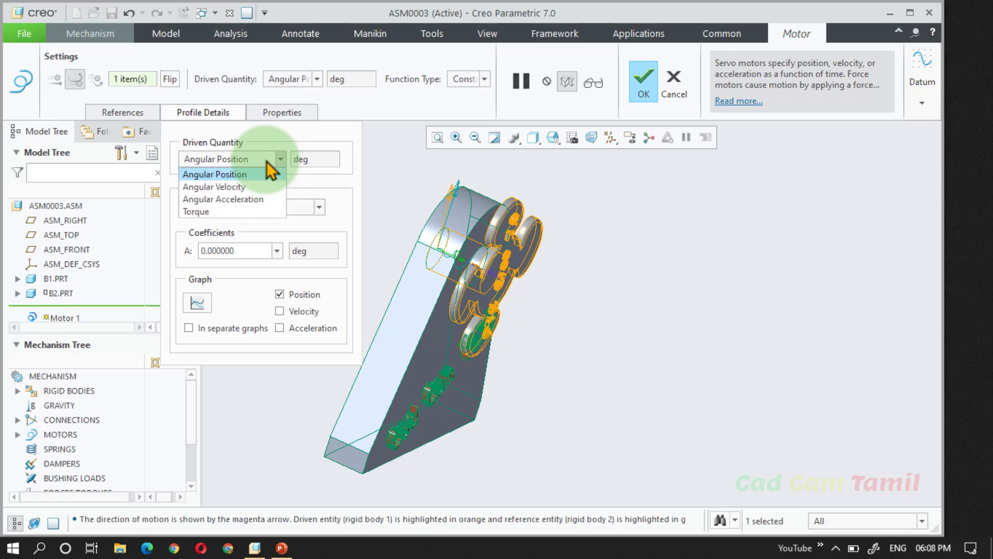
{"action": "left_click", "coordinate": [253, 190]}
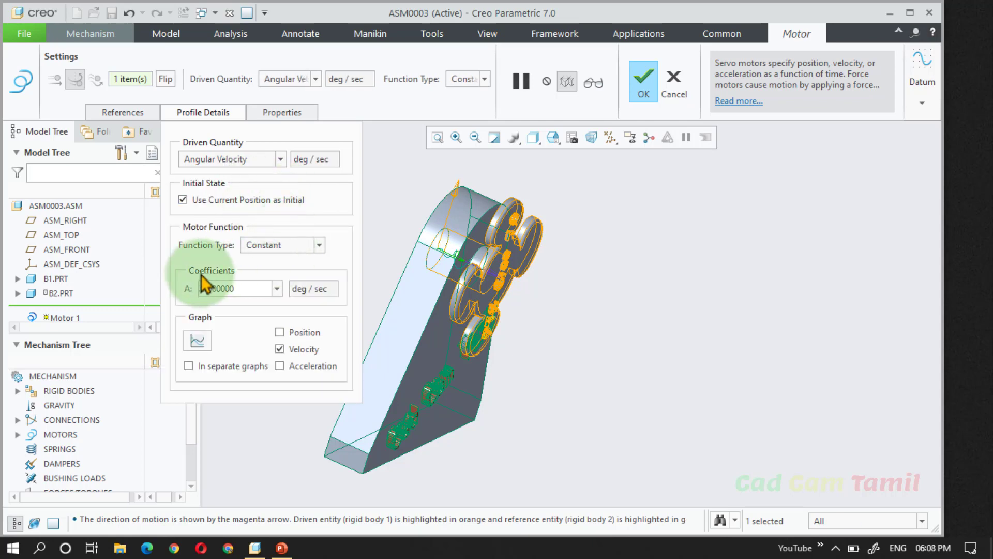
{"action": "left_click", "coordinate": [255, 242]}
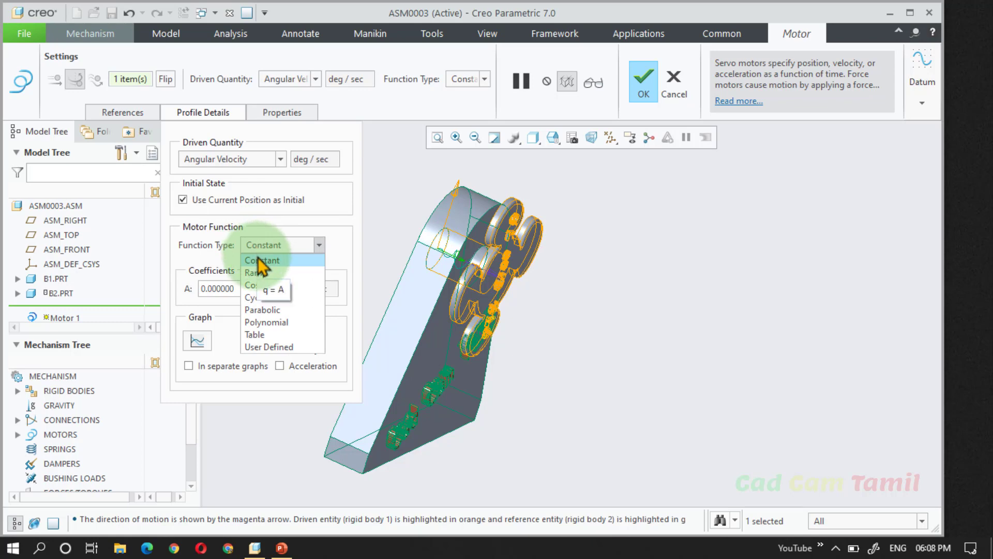
{"action": "left_click", "coordinate": [258, 258]}
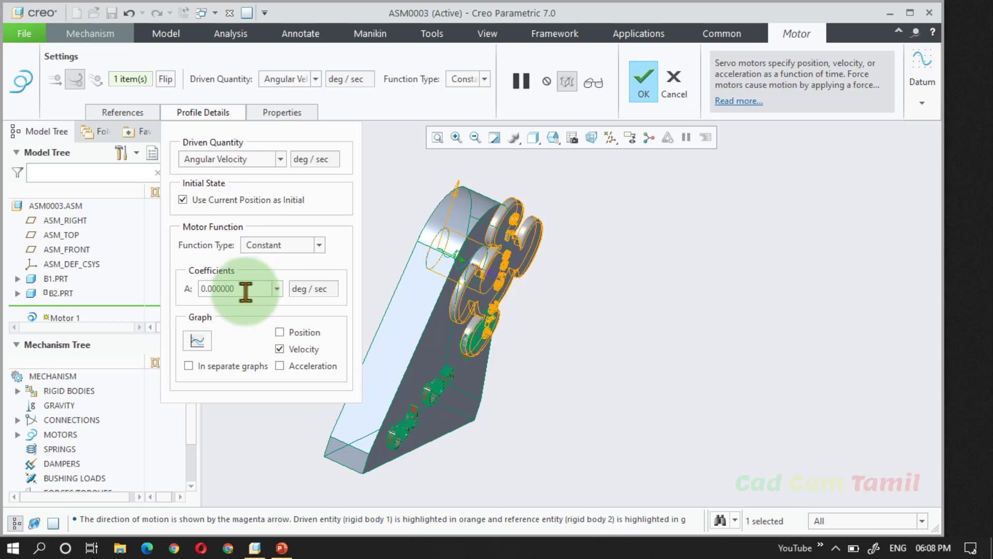
- Set the motor's coefficient A to 10 deg/sec and accept the servo motor
{"action": "left_click_drag", "start_coordinate": [245, 291], "coordinate": [199, 288]}
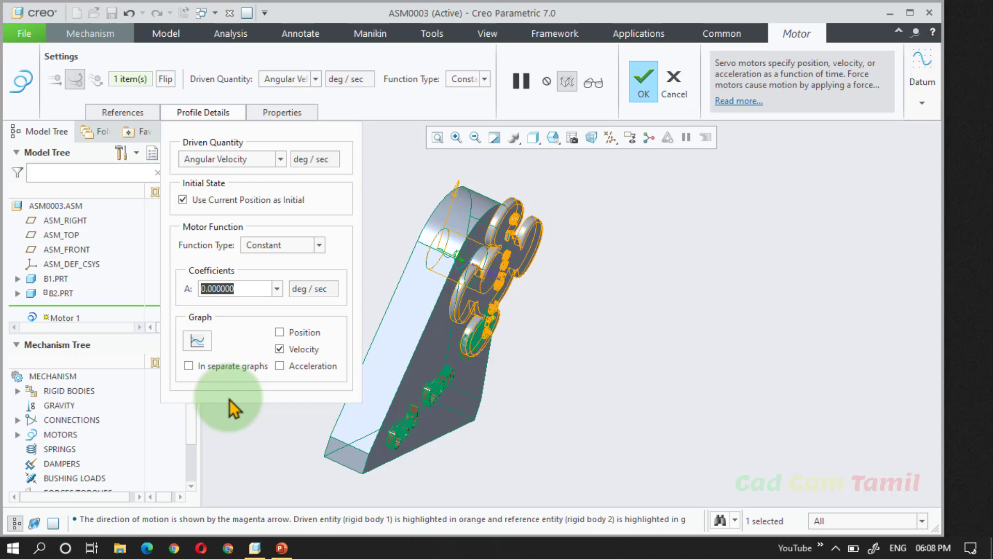
{"action": "type", "text": "10"}
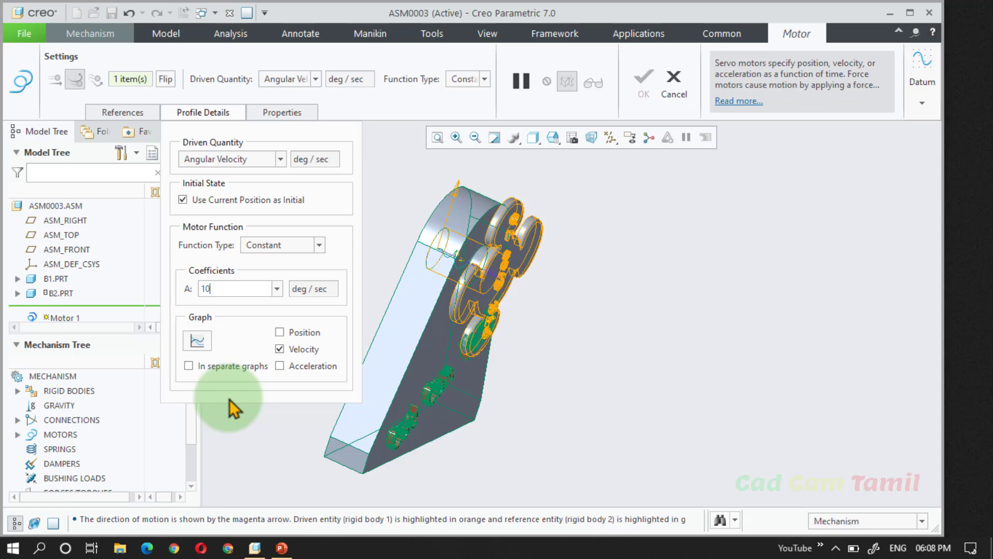
{"action": "key", "text": "Return"}
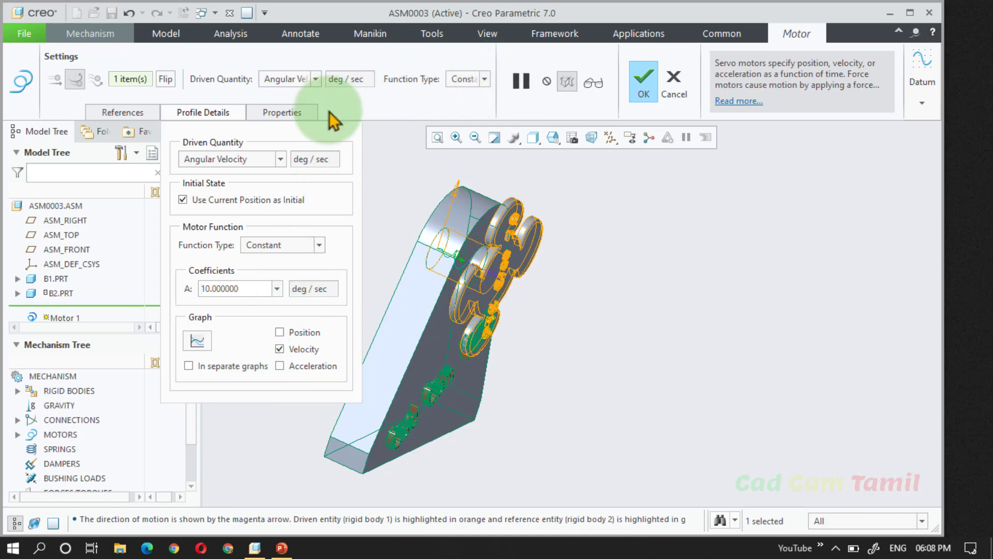
{"action": "left_click", "coordinate": [294, 111]}
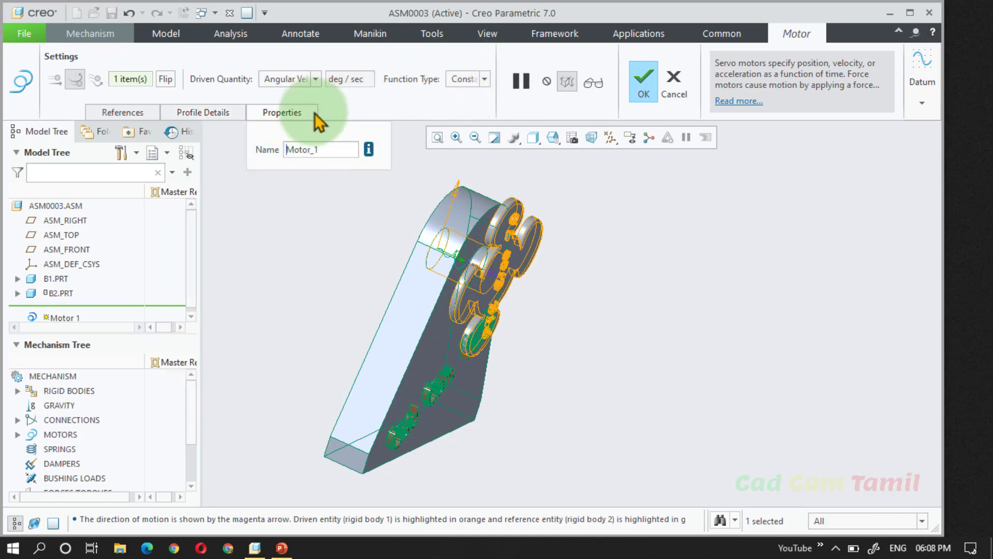
{"action": "left_click", "coordinate": [650, 89]}
{"action": "left_click", "coordinate": [567, 278]}
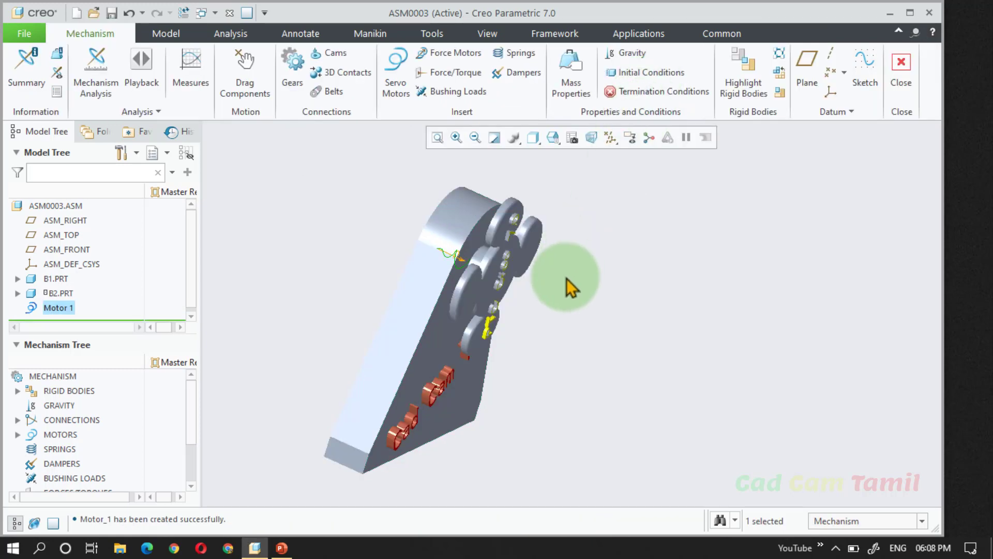
- Zoom in on the assembly and narrow the model tree area further
{"action": "scroll", "coordinate": [440, 285], "scroll_direction": "down", "scroll_amount": 2}
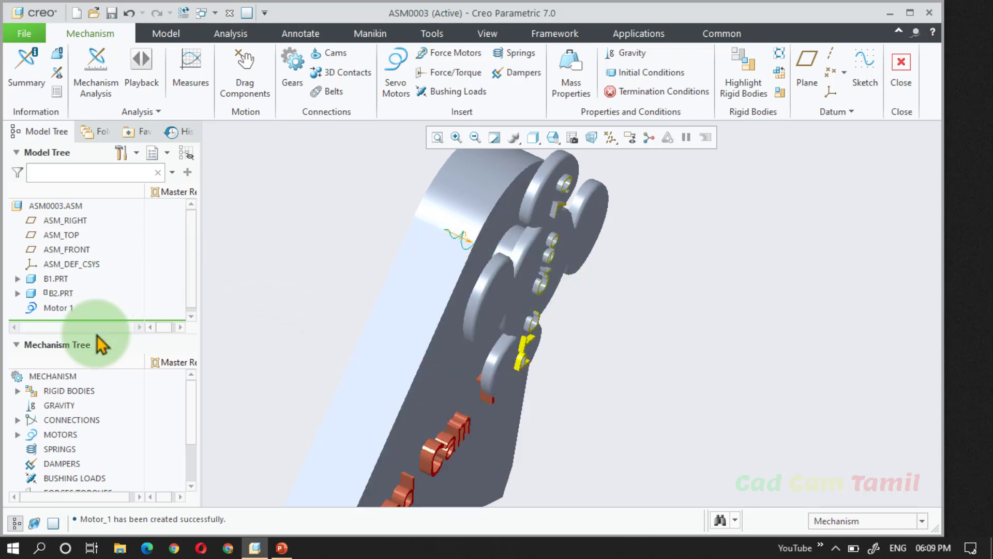
{"action": "scroll", "coordinate": [61, 246], "scroll_direction": "down", "scroll_amount": 1}
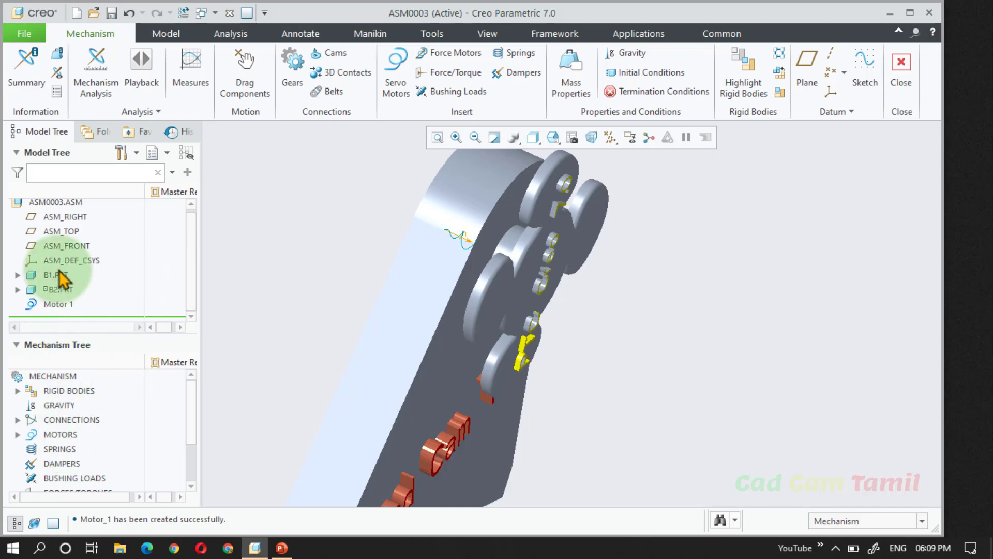
{"action": "left_click", "coordinate": [176, 172]}
{"action": "left_click", "coordinate": [178, 170]}
{"action": "left_click_drag", "start_coordinate": [202, 197], "coordinate": [172, 197]}
- Examine the joint listed under Connections in the mechanism tree, including its bodies and rotation axis
{"action": "left_click_drag", "start_coordinate": [162, 400], "coordinate": [157, 421]}
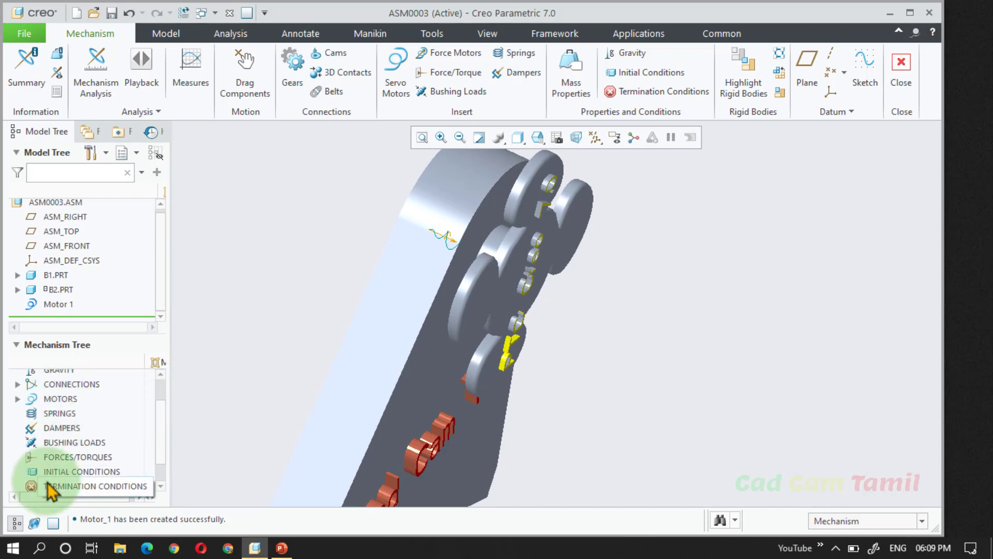
{"action": "left_click", "coordinate": [18, 383]}
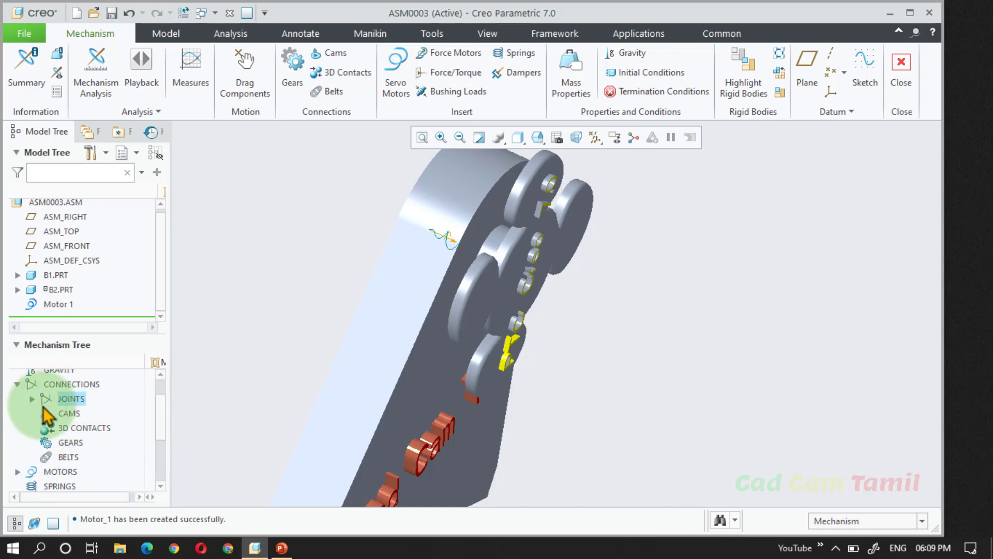
{"action": "left_click", "coordinate": [32, 399]}
{"action": "left_click", "coordinate": [84, 418]}
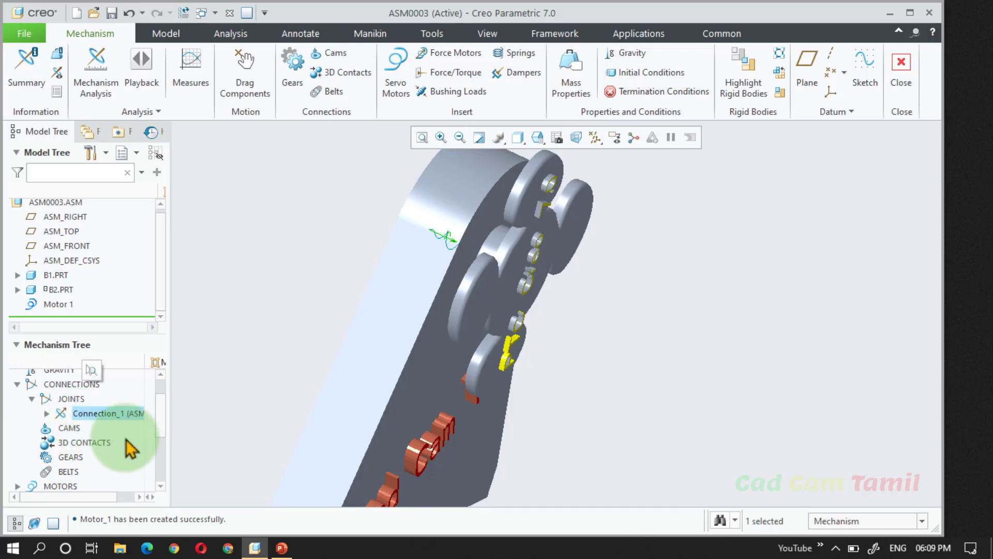
{"action": "scroll", "coordinate": [139, 429], "scroll_direction": "down", "scroll_amount": 1}
{"action": "scroll", "coordinate": [119, 410], "scroll_direction": "up", "scroll_amount": 1}
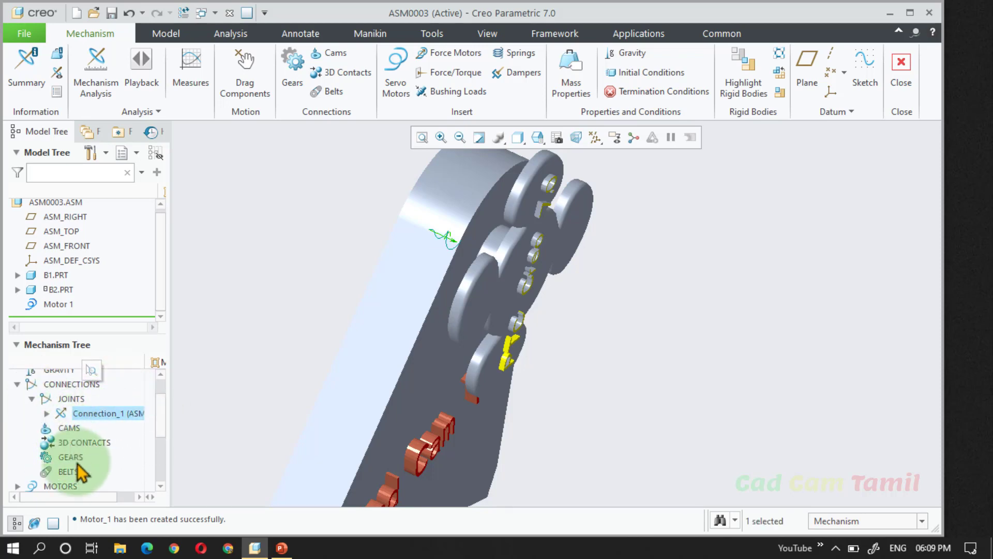
{"action": "left_click", "coordinate": [47, 412]}
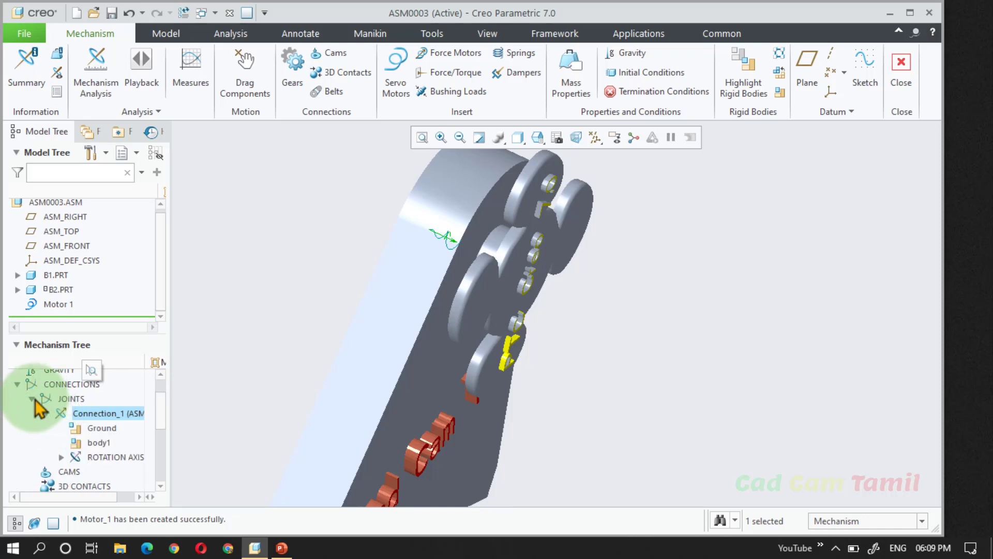
{"action": "left_click", "coordinate": [33, 399]}
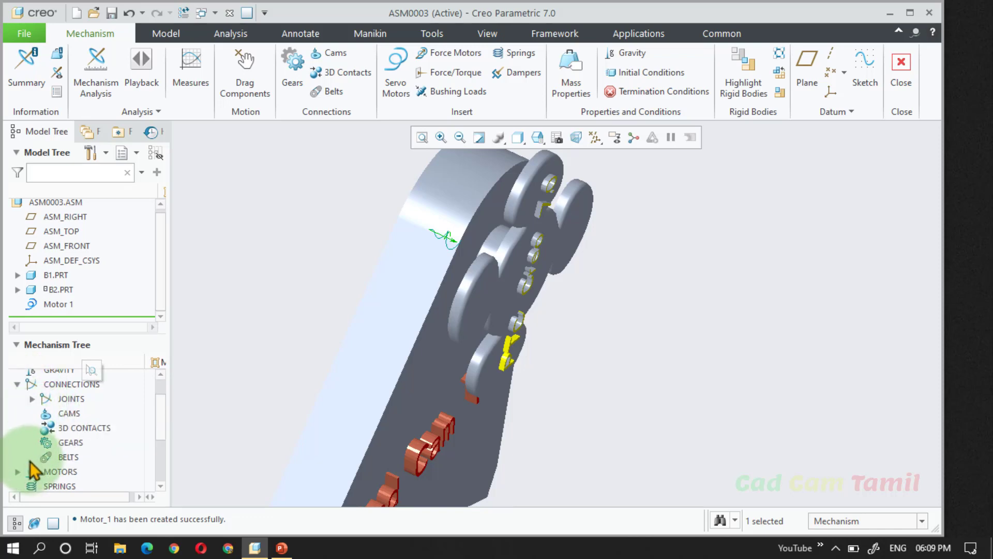
- Examine the servo motor and its rotation axis in the mechanism tree, and look through the remaining entries down to Playbacks
{"action": "scroll", "coordinate": [23, 435], "scroll_direction": "down", "scroll_amount": 1}
{"action": "left_click", "coordinate": [17, 438]}
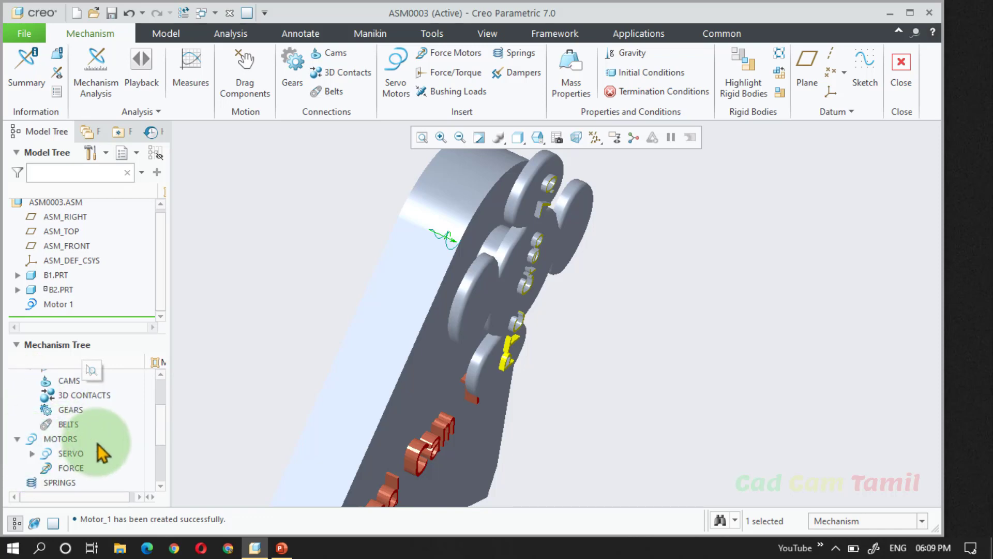
{"action": "scroll", "coordinate": [31, 434], "scroll_direction": "down", "scroll_amount": 1}
{"action": "left_click", "coordinate": [32, 420]}
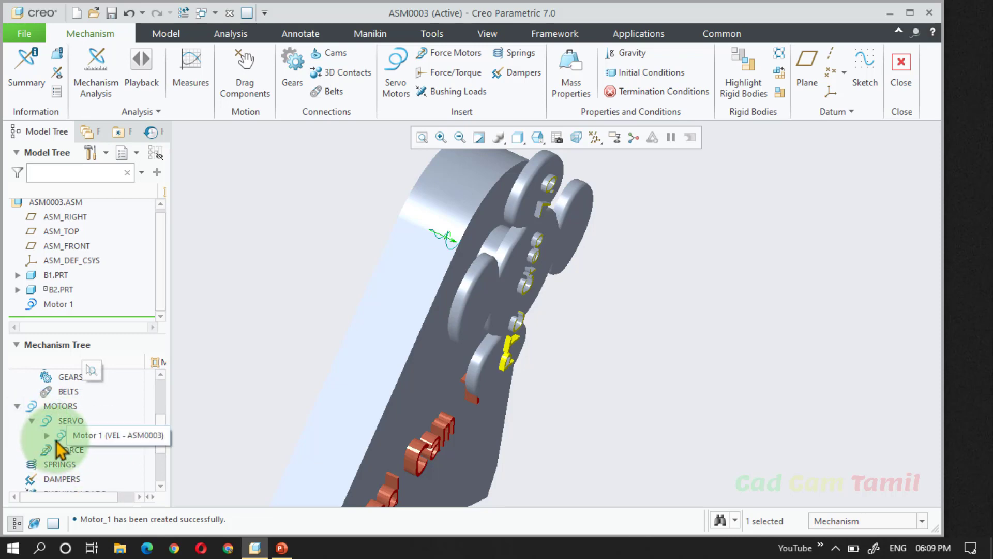
{"action": "left_click", "coordinate": [46, 435]}
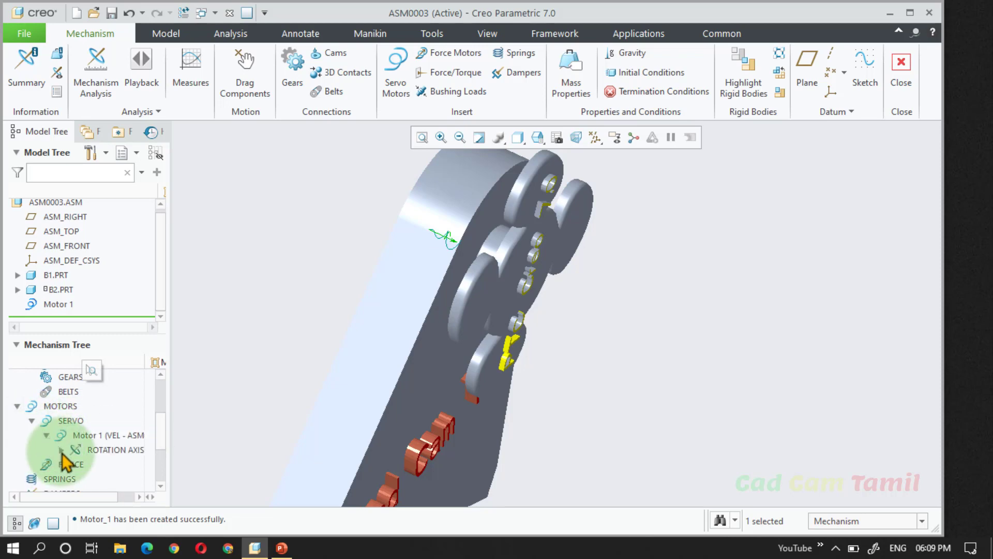
{"action": "left_click", "coordinate": [96, 453]}
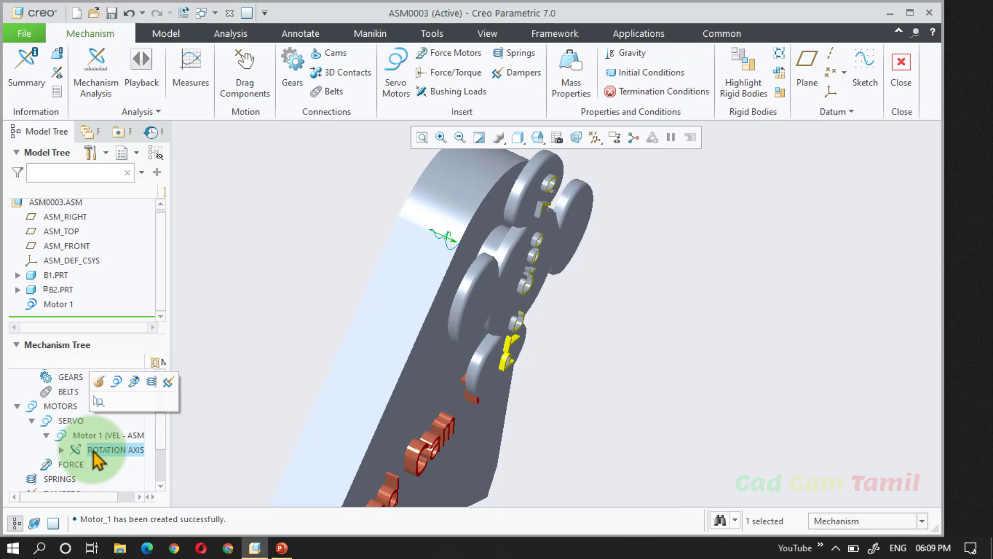
{"action": "left_click", "coordinate": [17, 406]}
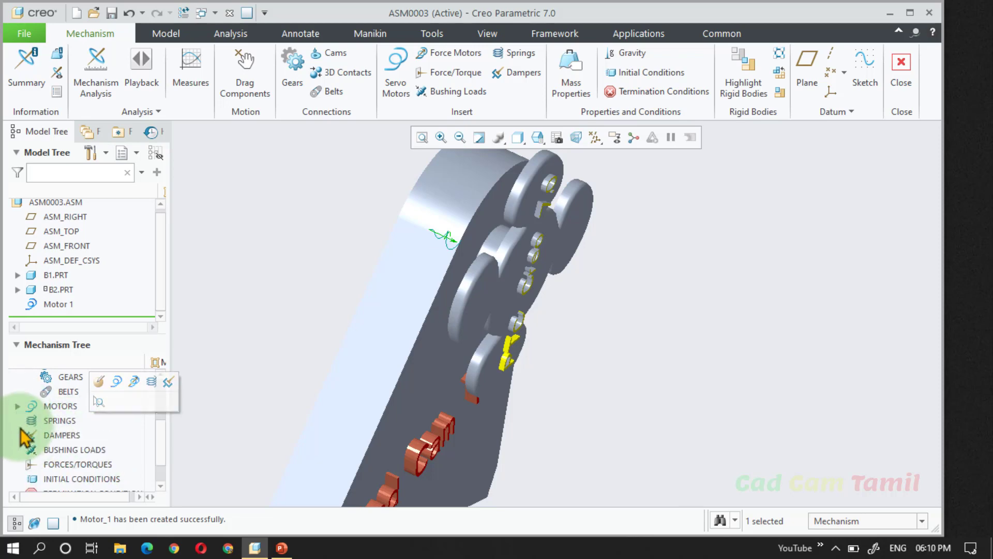
{"action": "scroll", "coordinate": [37, 450], "scroll_direction": "down", "scroll_amount": 2}
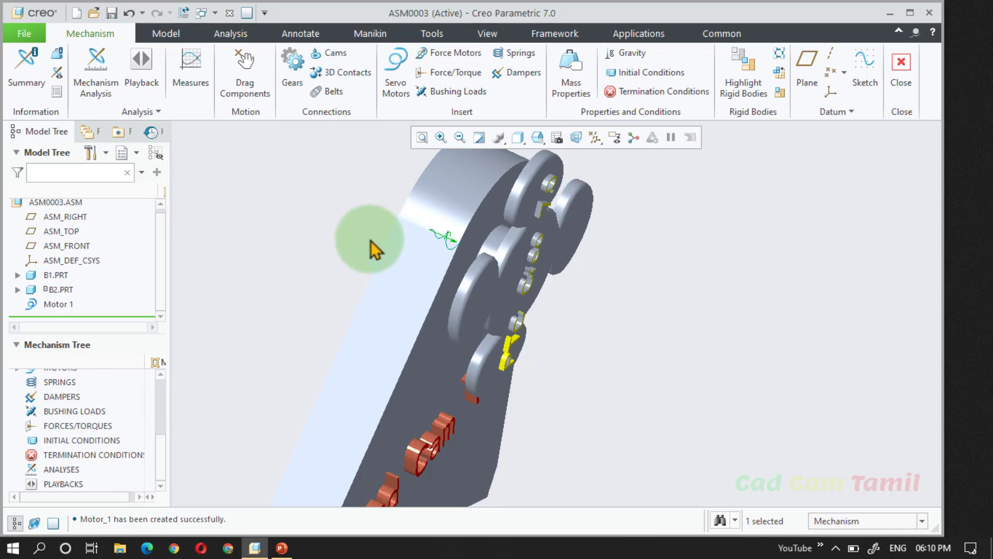
- Define a Position mechanism analysis with an end time of 100 and run it
{"action": "left_click", "coordinate": [98, 73]}
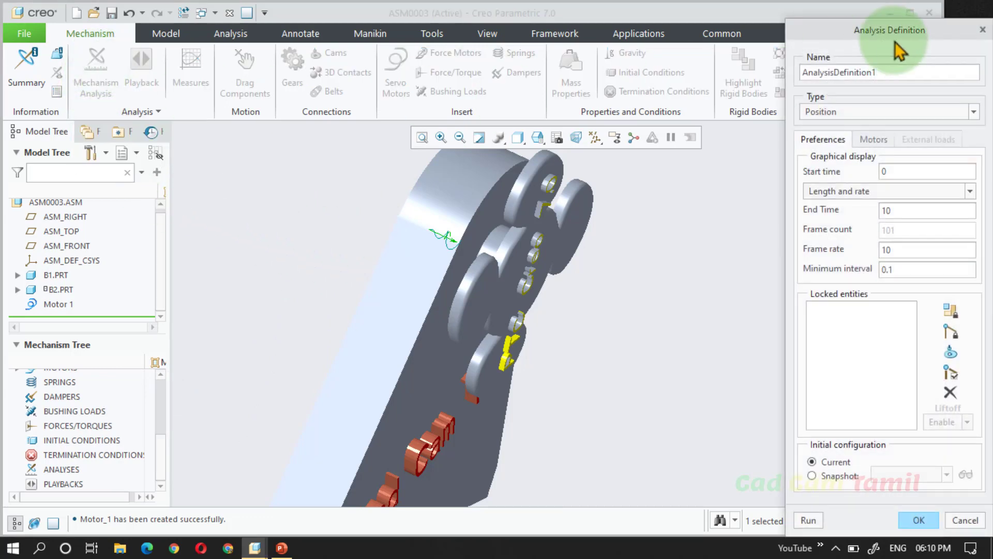
{"action": "left_click_drag", "start_coordinate": [813, 29], "coordinate": [665, 25]}
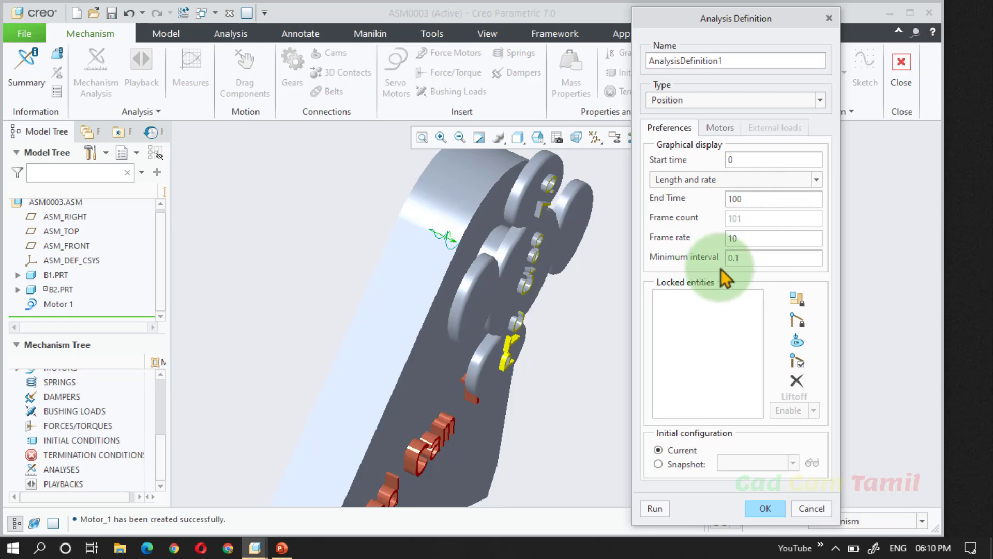
{"action": "left_click", "coordinate": [729, 258]}
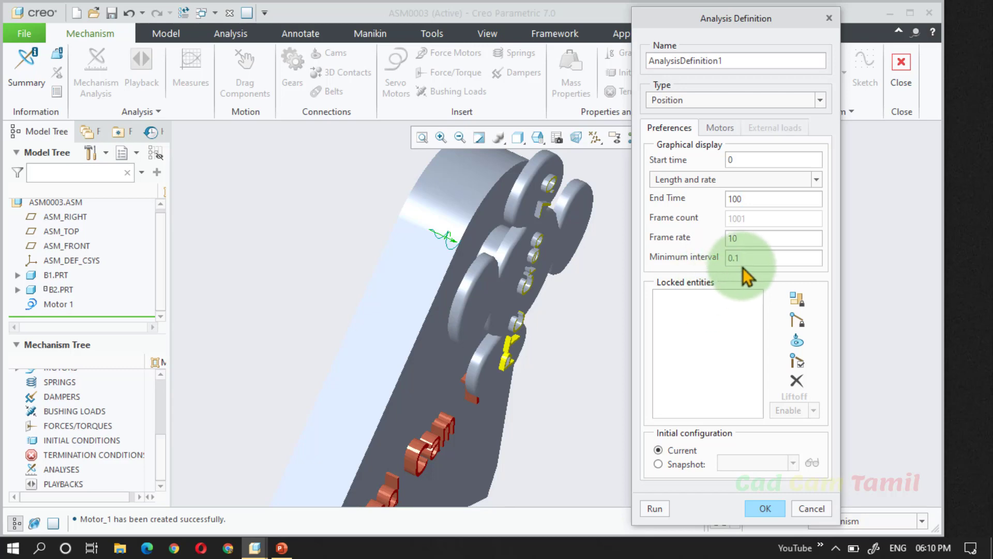
{"action": "left_click", "coordinate": [756, 237]}
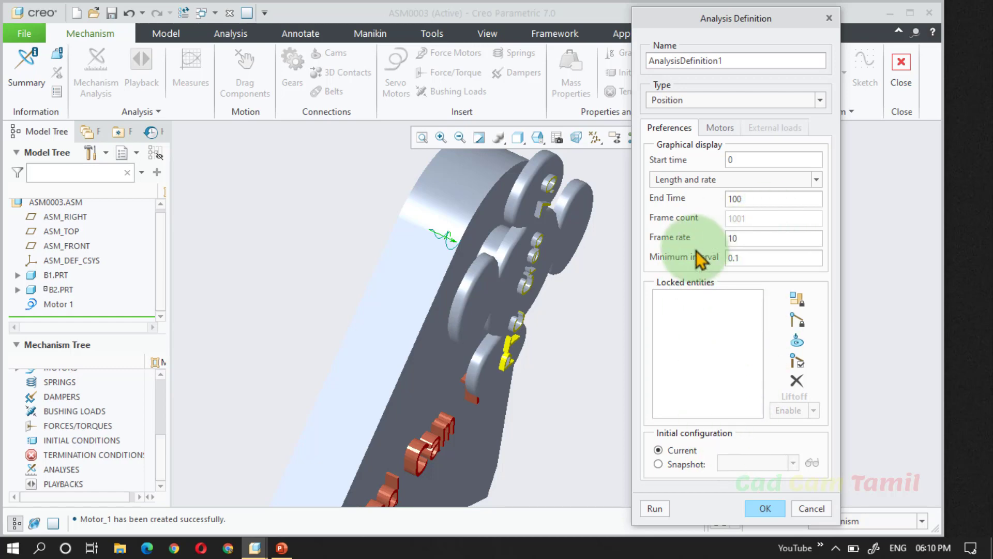
{"action": "left_click", "coordinate": [655, 508]}
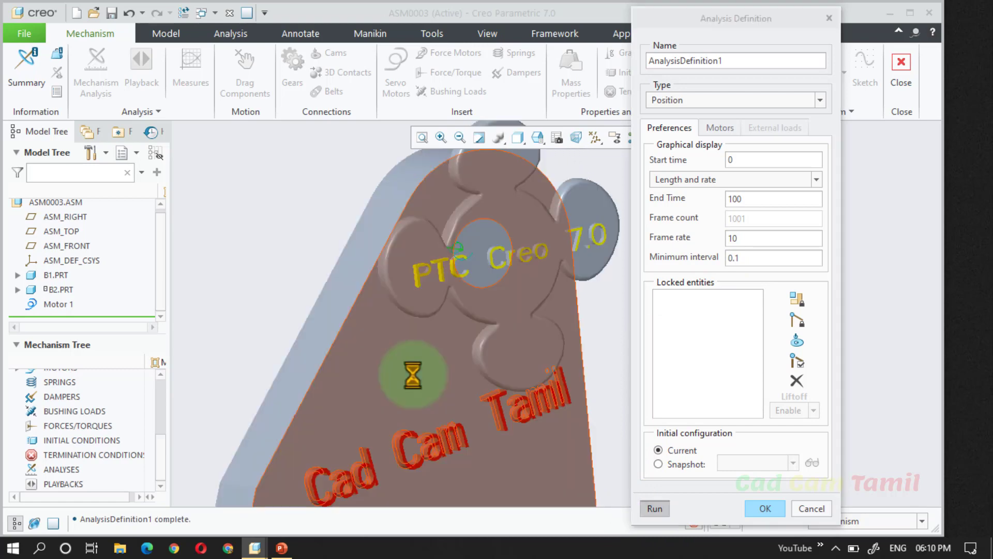
- Turn the assembly so its front face shows in full and rerun the analysis, overwriting the existing result set
{"action": "scroll", "coordinate": [419, 374], "scroll_direction": "down", "scroll_amount": 3}
{"action": "middle_click_drag", "start_coordinate": [425, 371], "coordinate": [473, 388]}
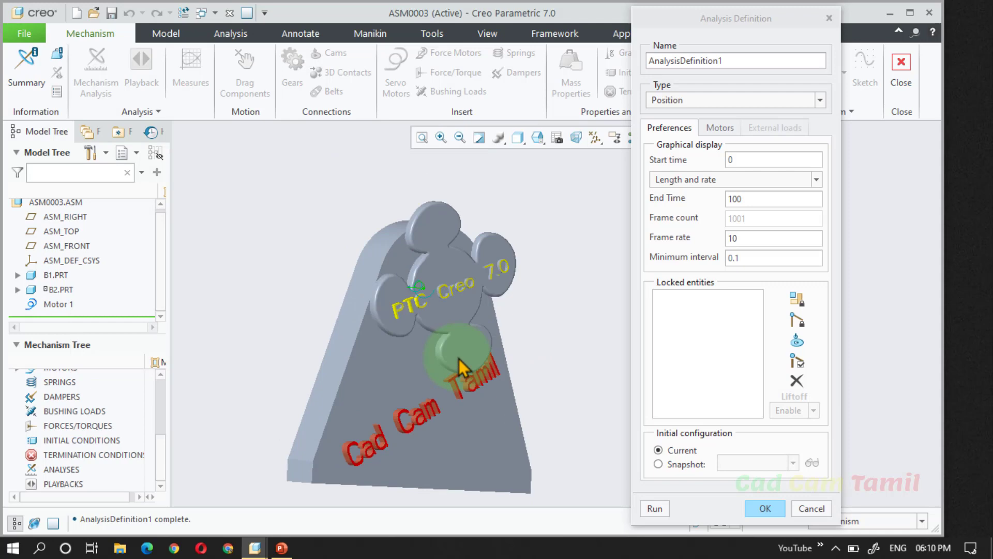
{"action": "left_click", "coordinate": [665, 512]}
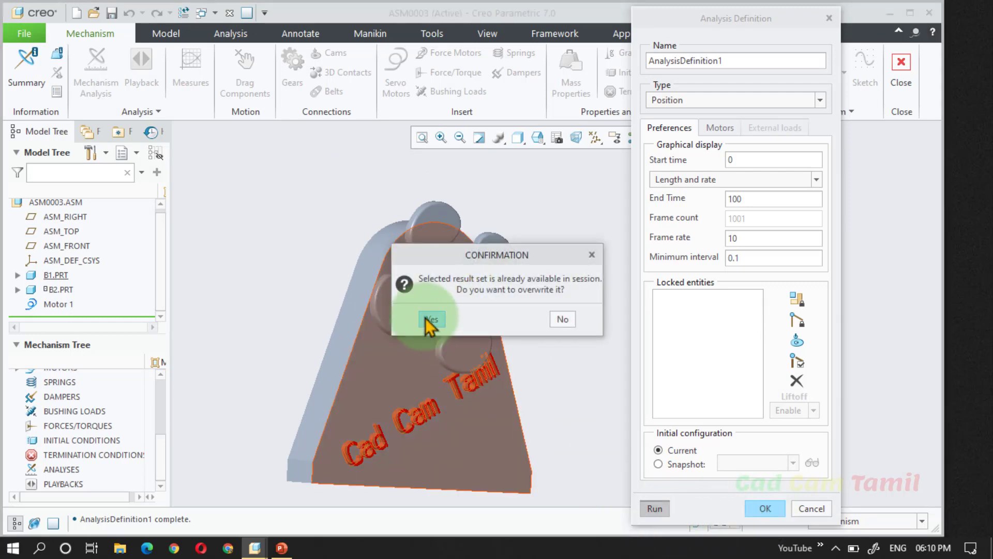
{"action": "left_click", "coordinate": [431, 319]}
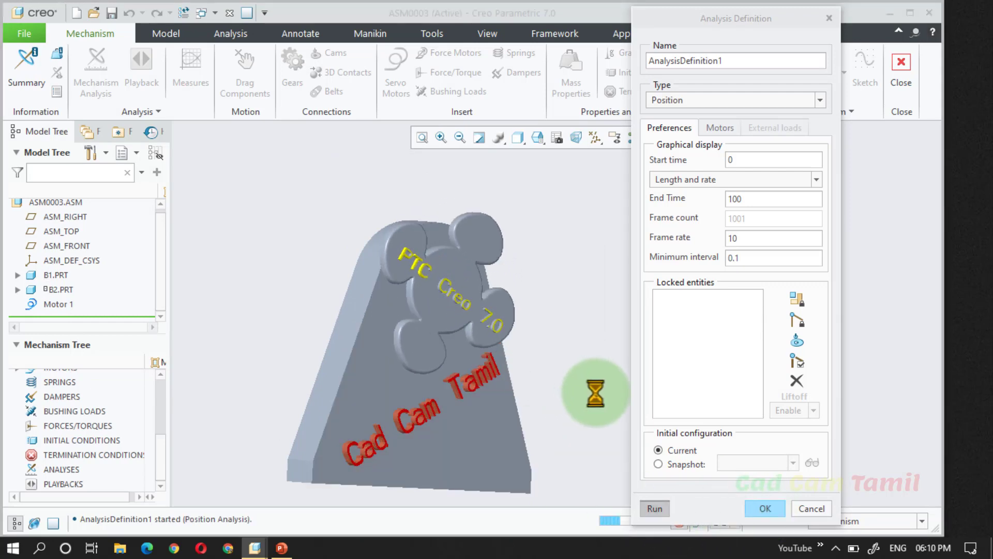
- Set the analysis's minimum interval to 1 and rerun it, overwriting the stored results
{"action": "double_click", "coordinate": [734, 259]}
{"action": "type", "text": "1"}
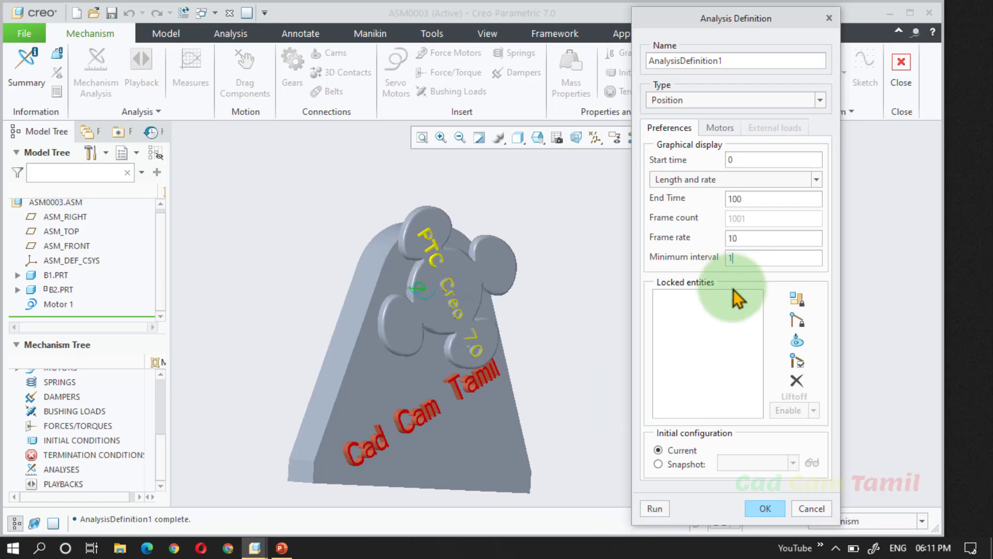
{"action": "left_click", "coordinate": [655, 508]}
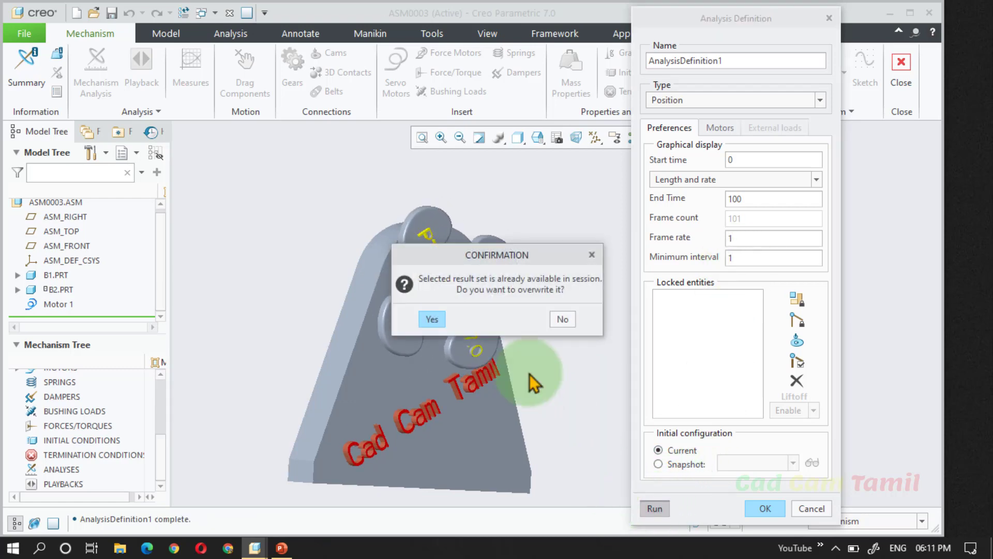
{"action": "left_click", "coordinate": [433, 319]}
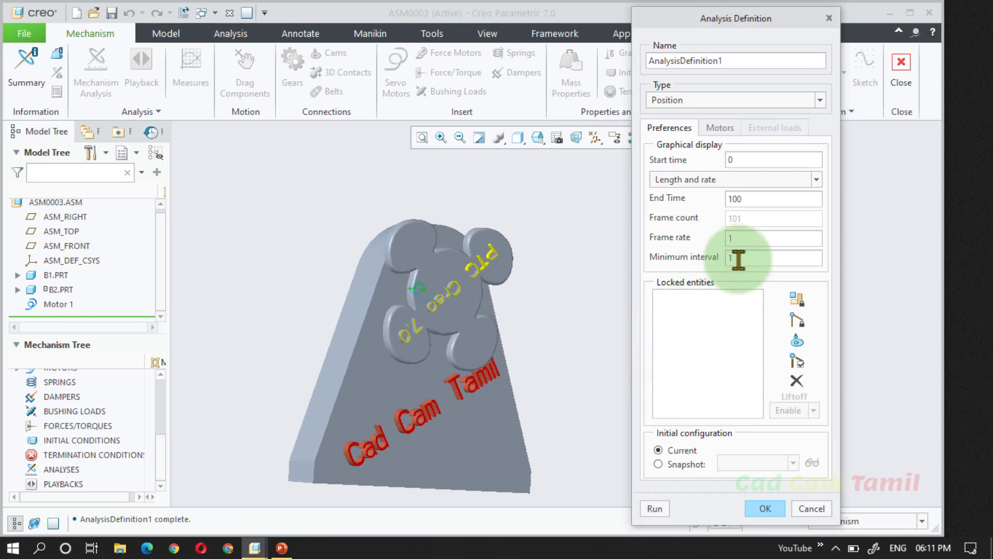
- Set the analysis's minimum interval to 10 and rerun it, overwriting the existing result set
{"action": "type", "text": "0"}
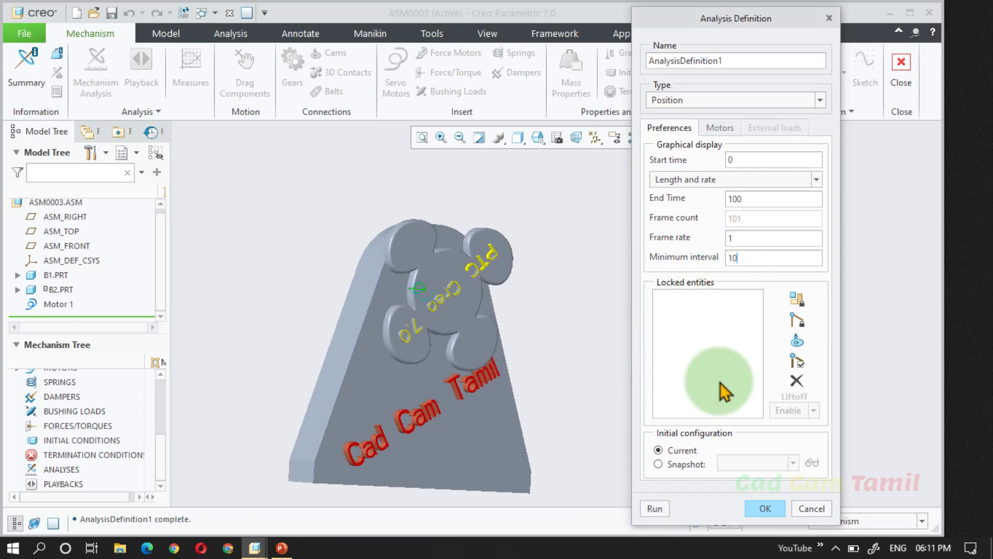
{"action": "left_click", "coordinate": [655, 509]}
{"action": "left_click", "coordinate": [433, 318]}
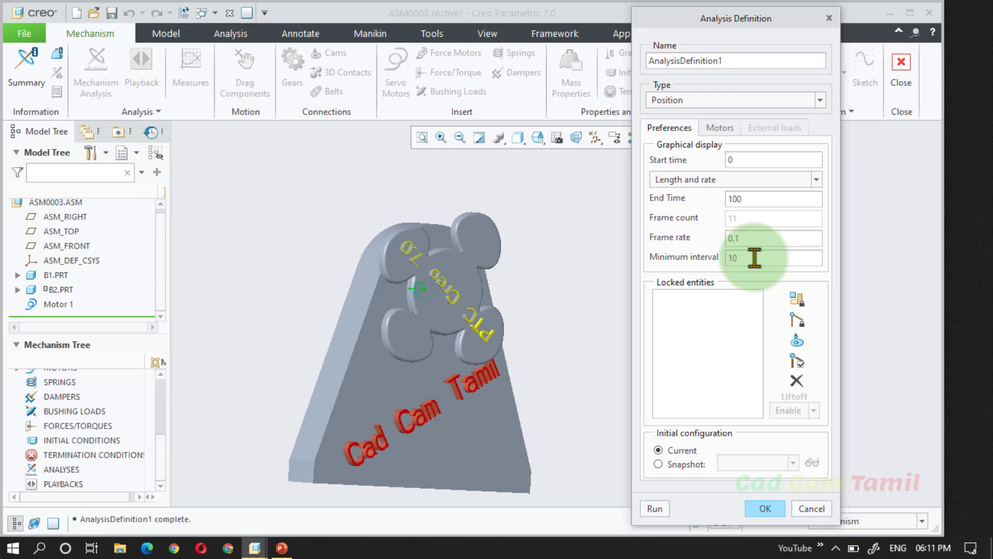
- Set the analysis's end time to 500 and rerun it, replacing the stored results
{"action": "left_click", "coordinate": [760, 198]}
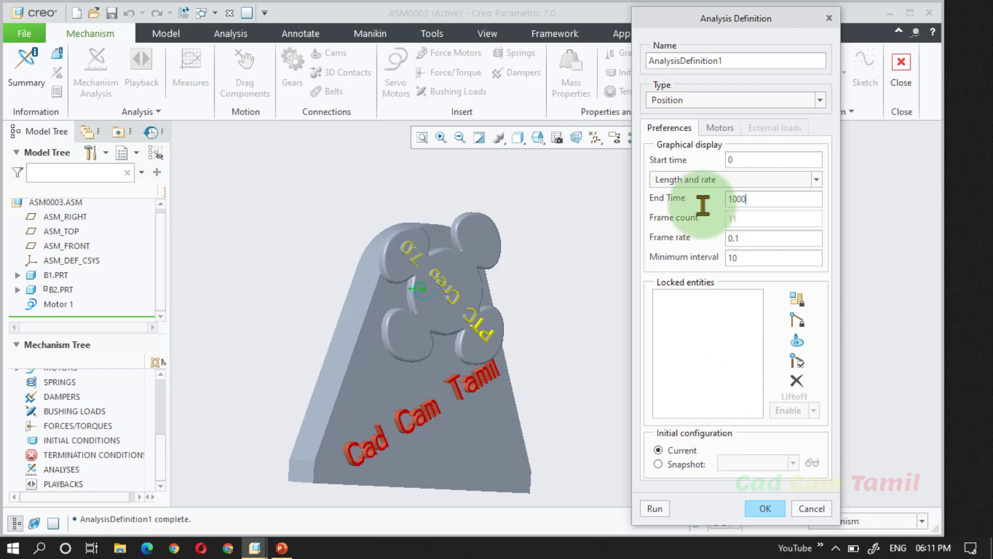
{"action": "key", "text": "BackSpace"}
{"action": "key", "text": "BackSpace"}
{"action": "key", "text": "BackSpace"}
{"action": "key", "text": "BackSpace"}
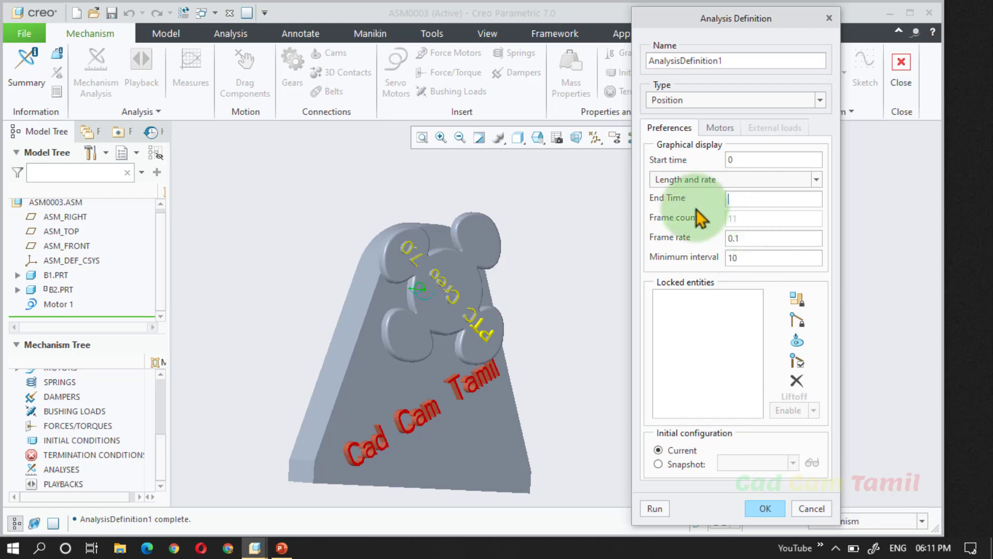
{"action": "type", "text": "500"}
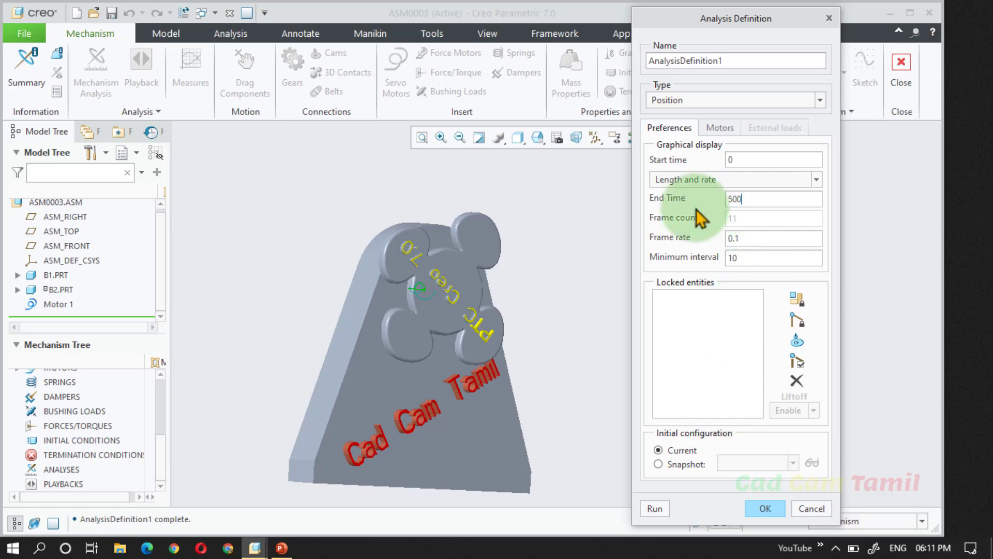
{"action": "left_click", "coordinate": [655, 508]}
{"action": "left_click", "coordinate": [433, 319]}
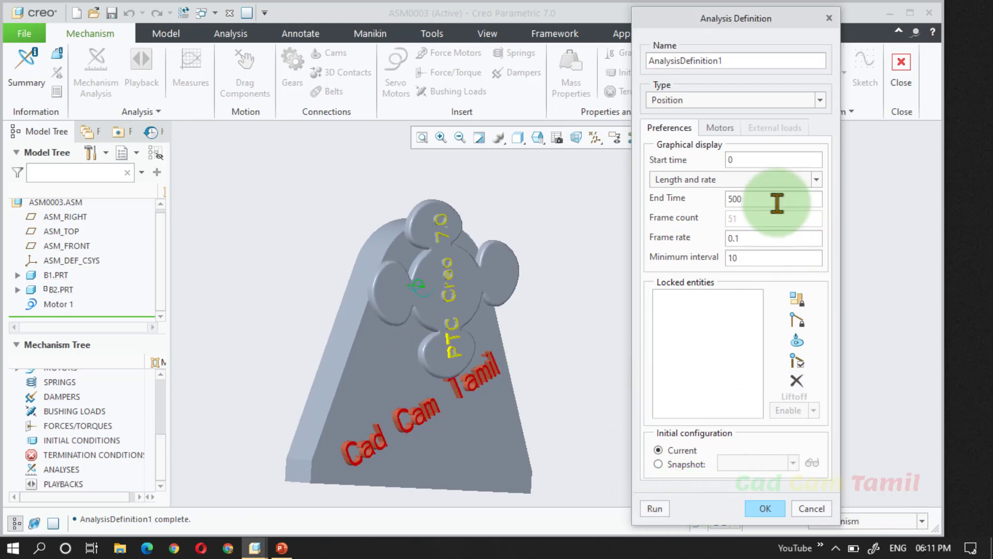
- Raise the analysis's end time to 1000, rerun it over the previous results and accept the definition
{"action": "left_click_drag", "start_coordinate": [778, 204], "coordinate": [690, 199]}
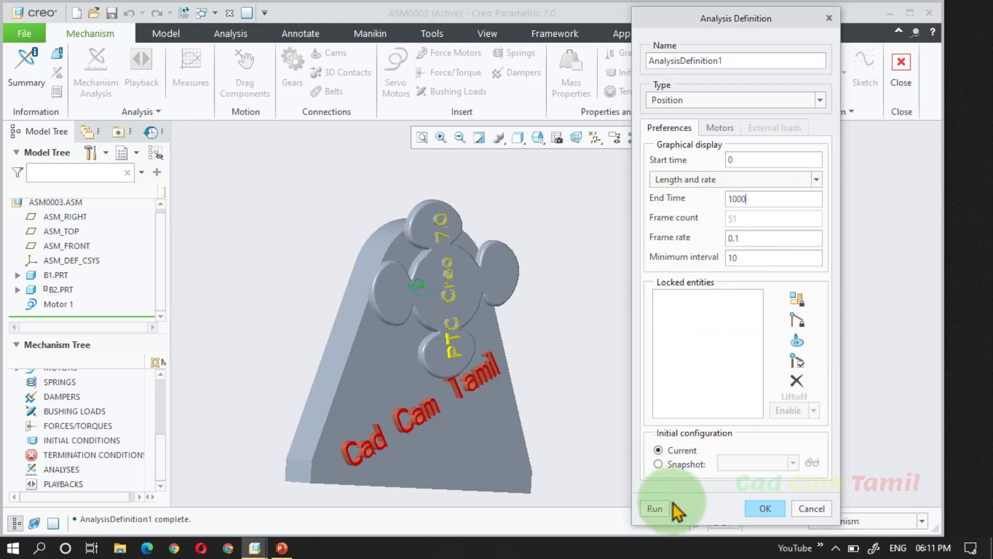
{"action": "left_click", "coordinate": [657, 507]}
{"action": "left_click", "coordinate": [434, 318]}
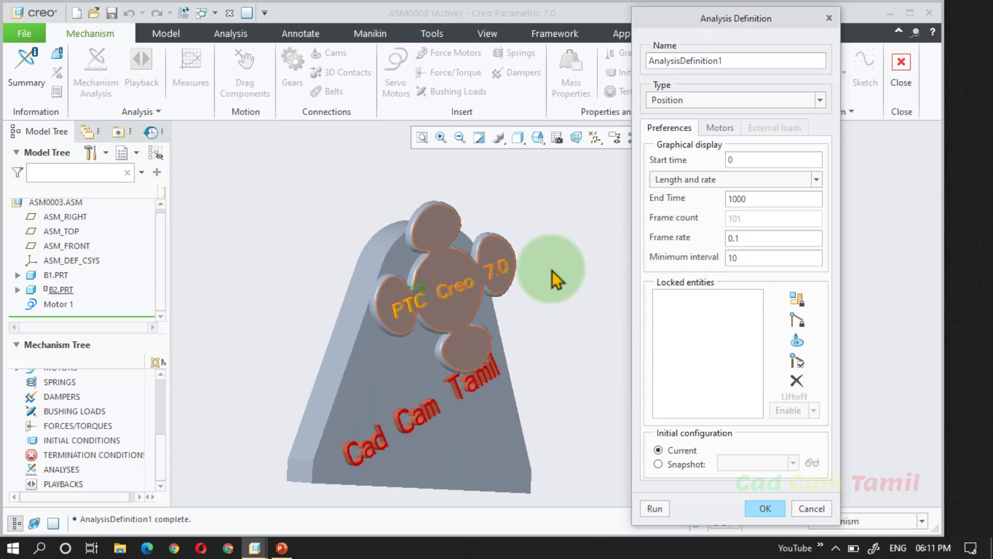
{"action": "left_click", "coordinate": [770, 510]}
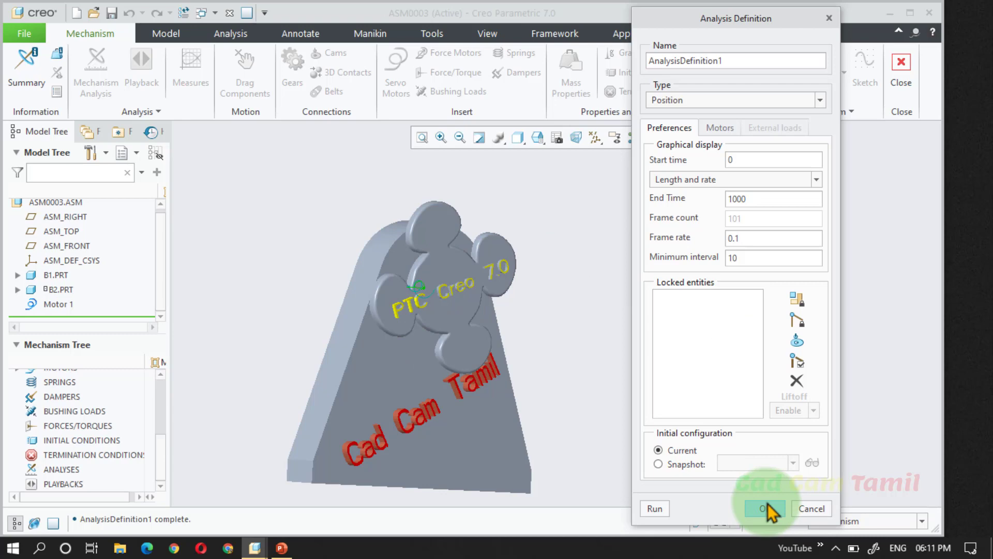
- Open the playback of the AnalysisDefinition1 result set and check how it can be saved as a playback file, without saving it
{"action": "middle_click_drag", "start_coordinate": [603, 325], "coordinate": [550, 356]}
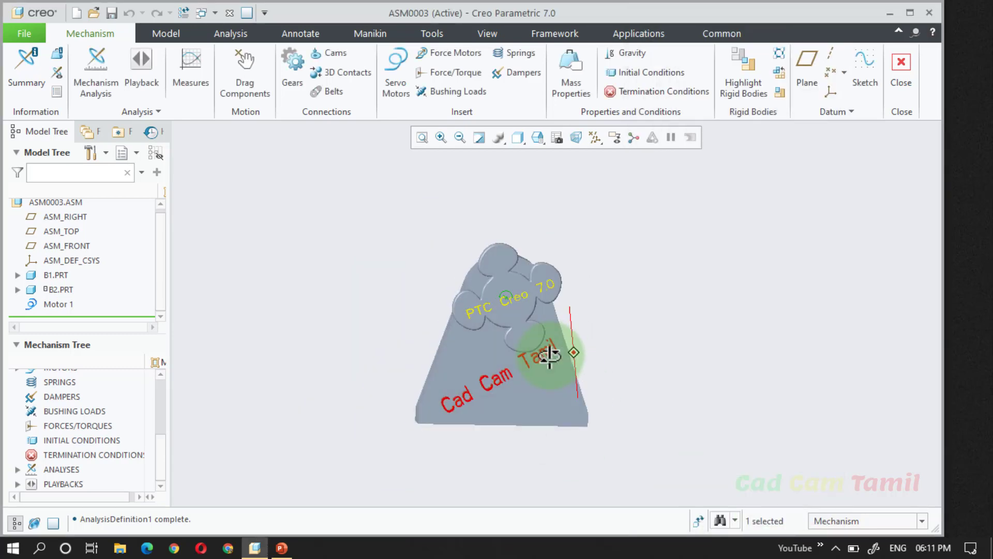
{"action": "scroll", "coordinate": [549, 334], "scroll_direction": "down", "scroll_amount": 3}
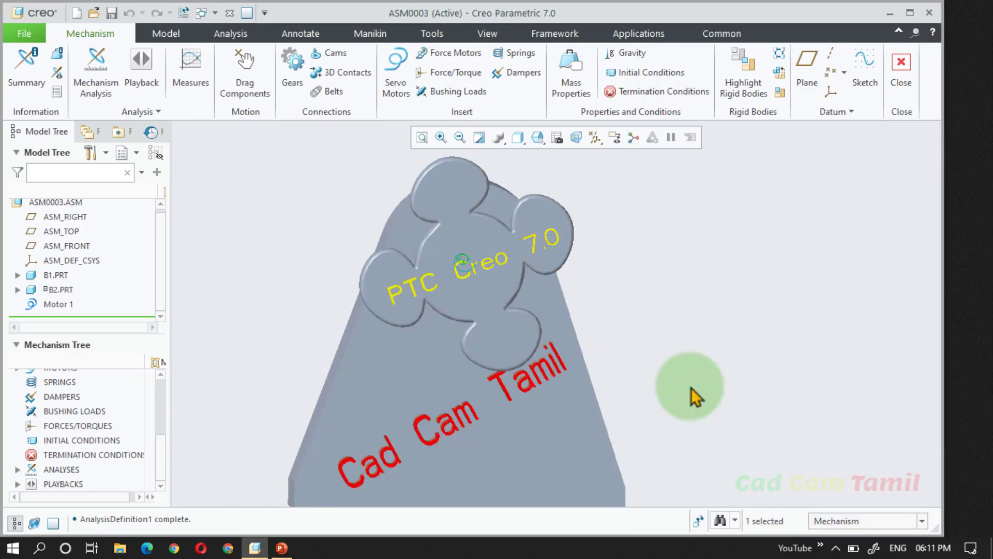
{"action": "left_click", "coordinate": [141, 73]}
{"action": "left_click_drag", "start_coordinate": [859, 136], "coordinate": [763, 95]}
{"action": "left_click", "coordinate": [769, 153]}
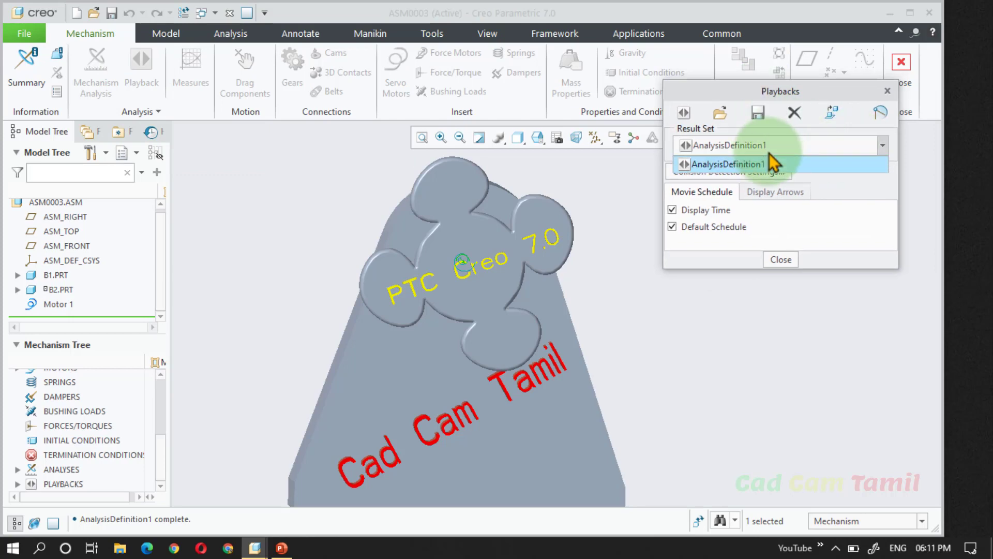
{"action": "left_click", "coordinate": [769, 153]}
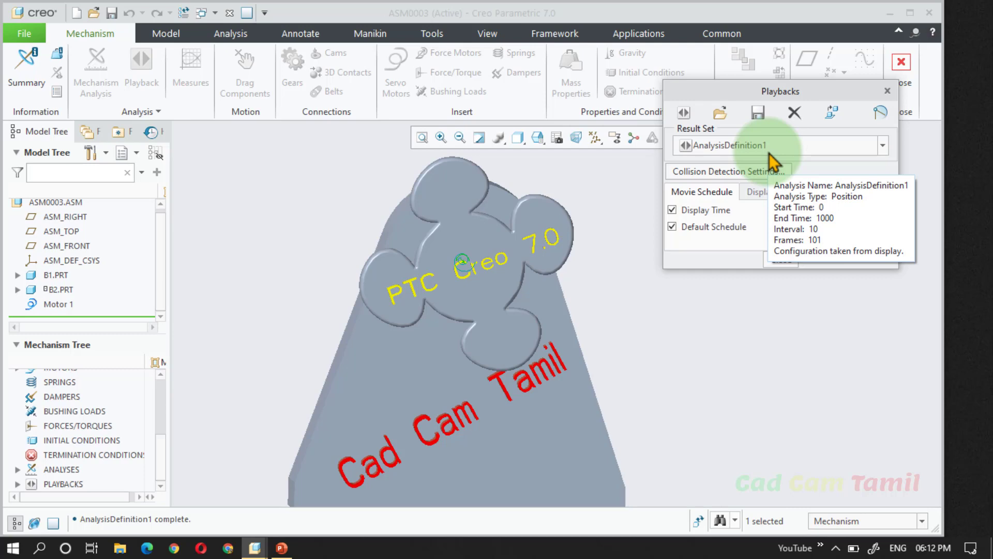
{"action": "left_click", "coordinate": [758, 113]}
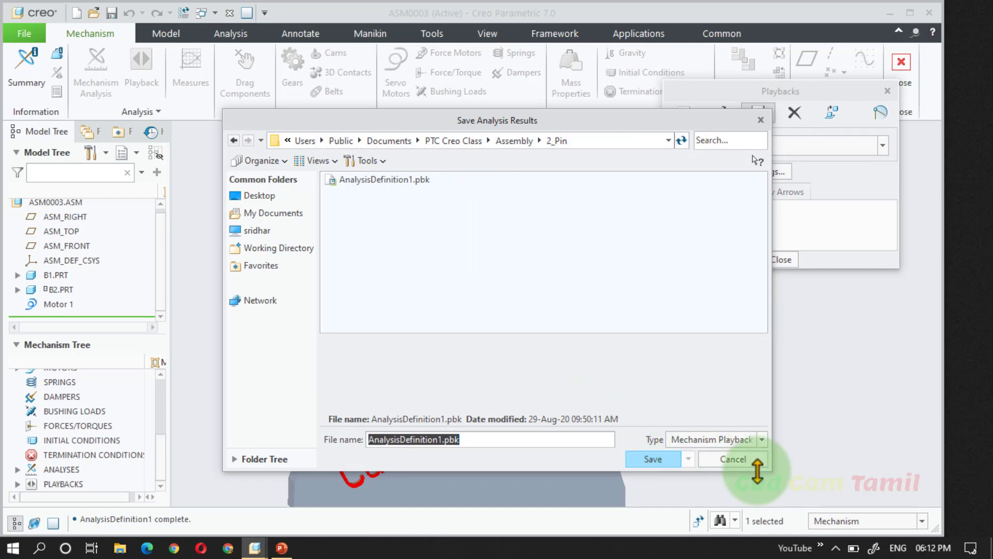
{"action": "left_click", "coordinate": [731, 457]}
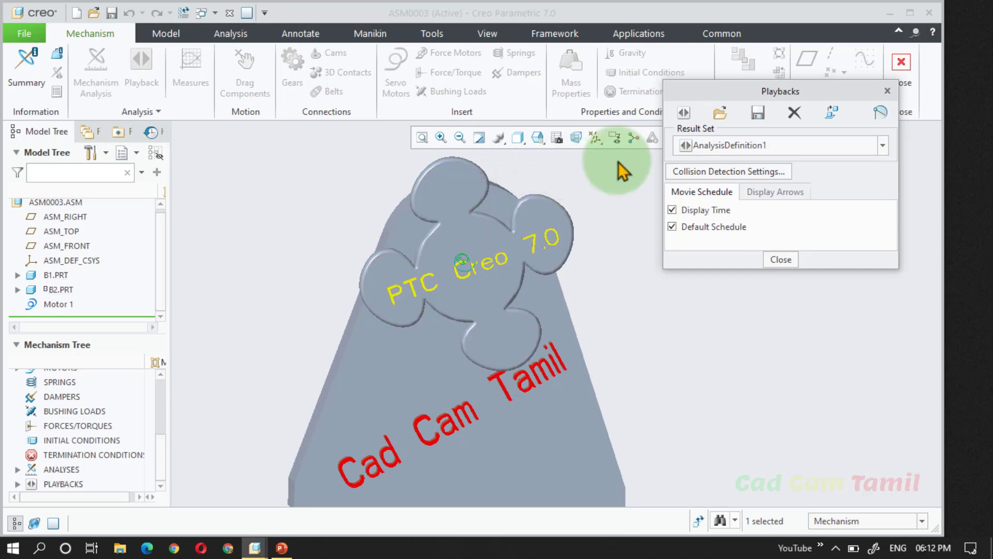
- Play the result set's animation, have it reverse direction at the end, and set the playback speed a little above the middle
{"action": "left_click", "coordinate": [678, 120]}
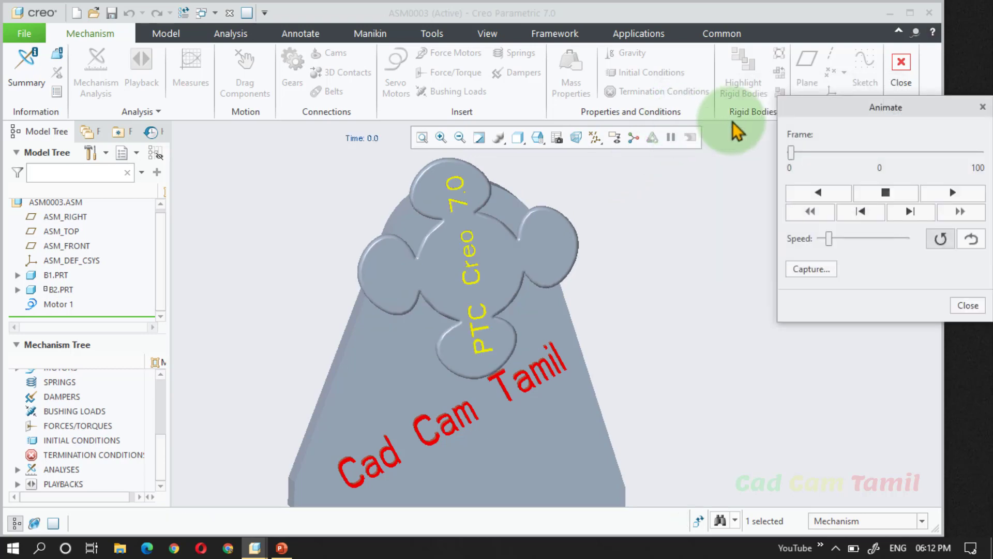
{"action": "left_click_drag", "start_coordinate": [850, 120], "coordinate": [754, 78]}
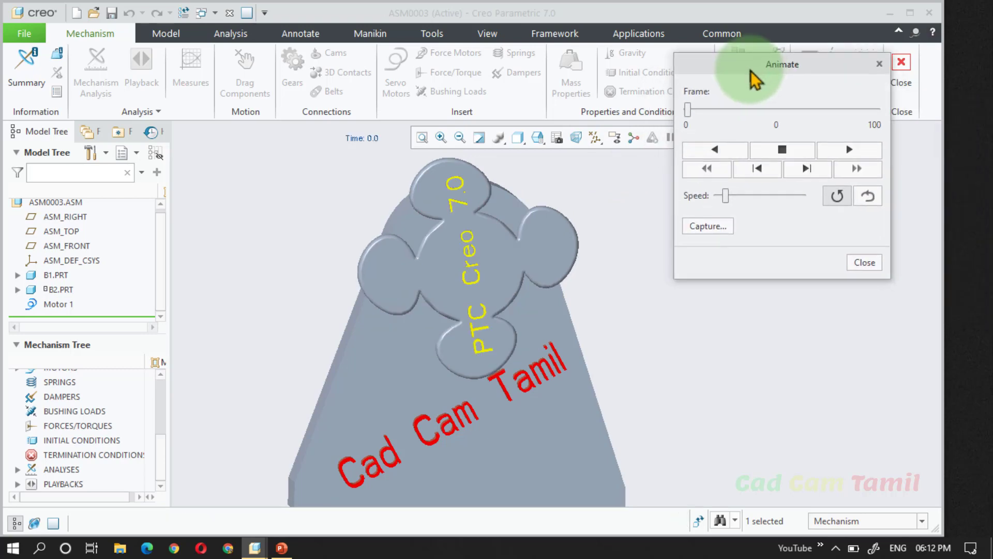
{"action": "left_click", "coordinate": [839, 148]}
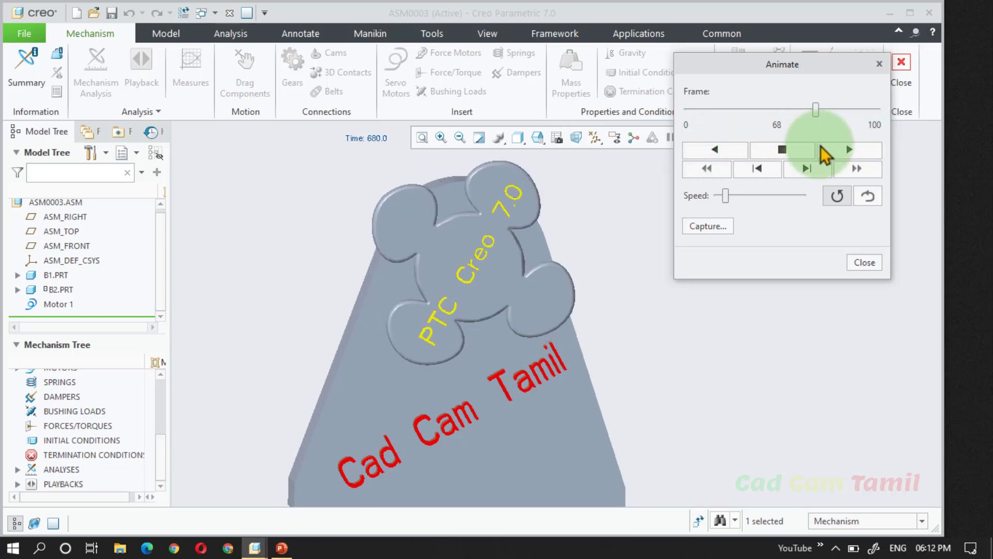
{"action": "left_click", "coordinate": [861, 201]}
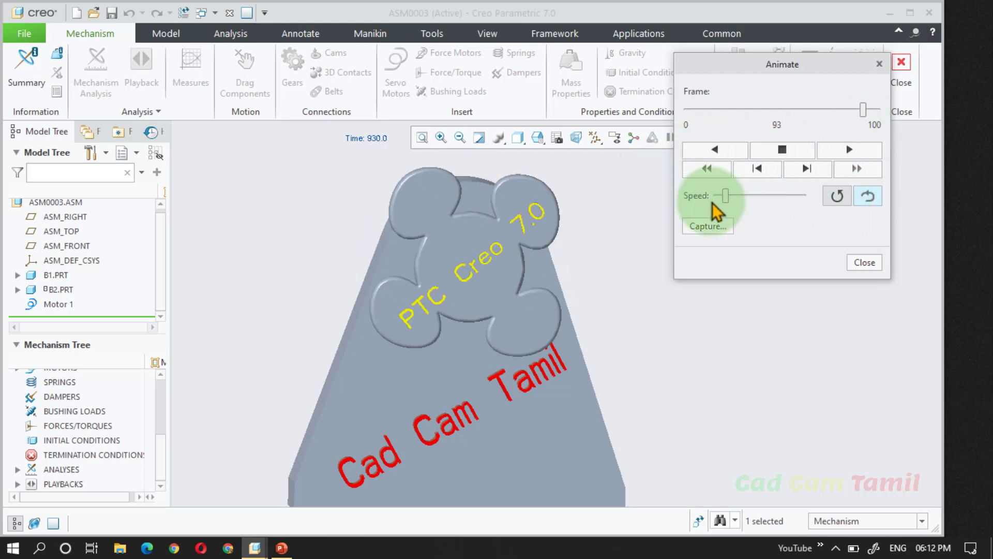
{"action": "left_click_drag", "start_coordinate": [727, 200], "coordinate": [804, 207]}
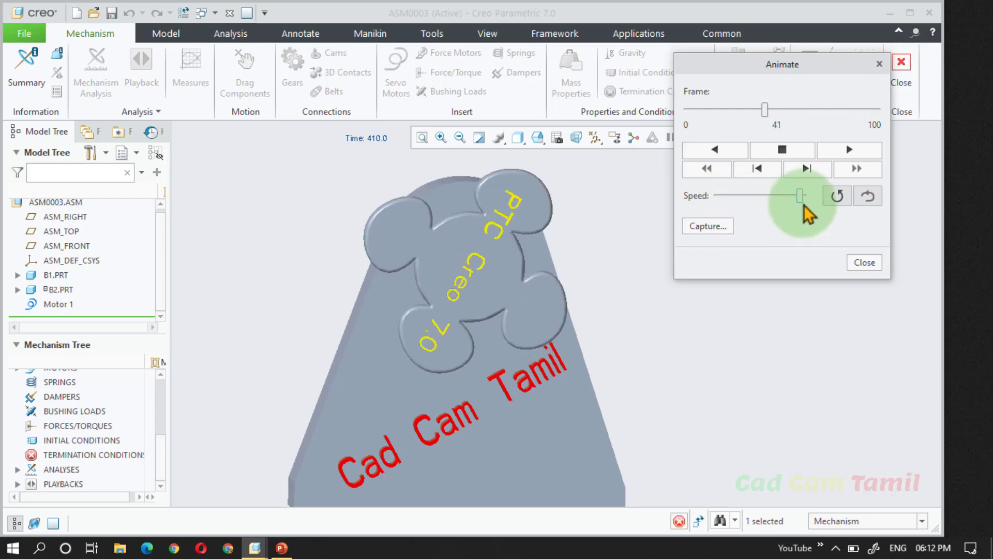
{"action": "left_click_drag", "start_coordinate": [800, 197], "coordinate": [770, 207]}
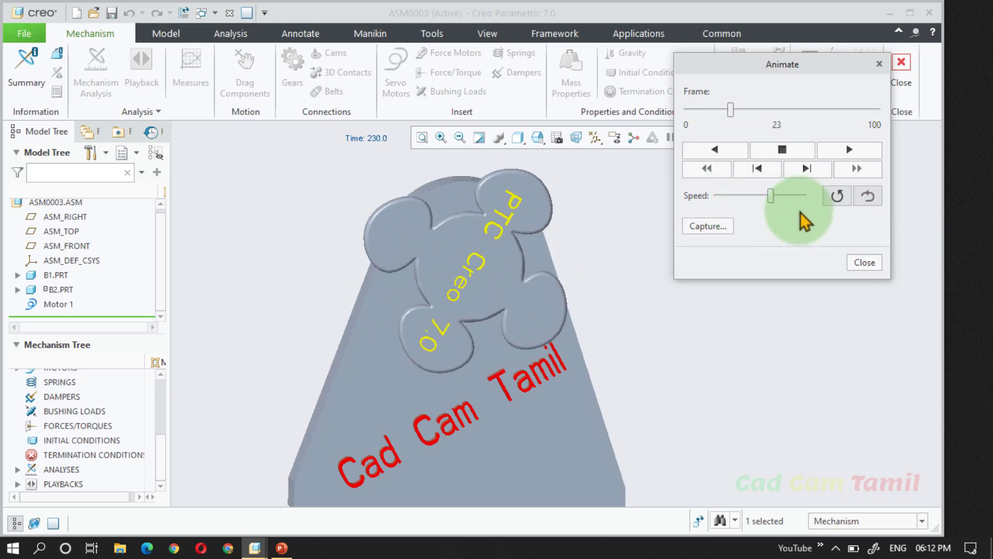
- Set up a video capture of the animation in MPEG format at 1600 x 1140 resolution and 30 fps
{"action": "left_click", "coordinate": [726, 231]}
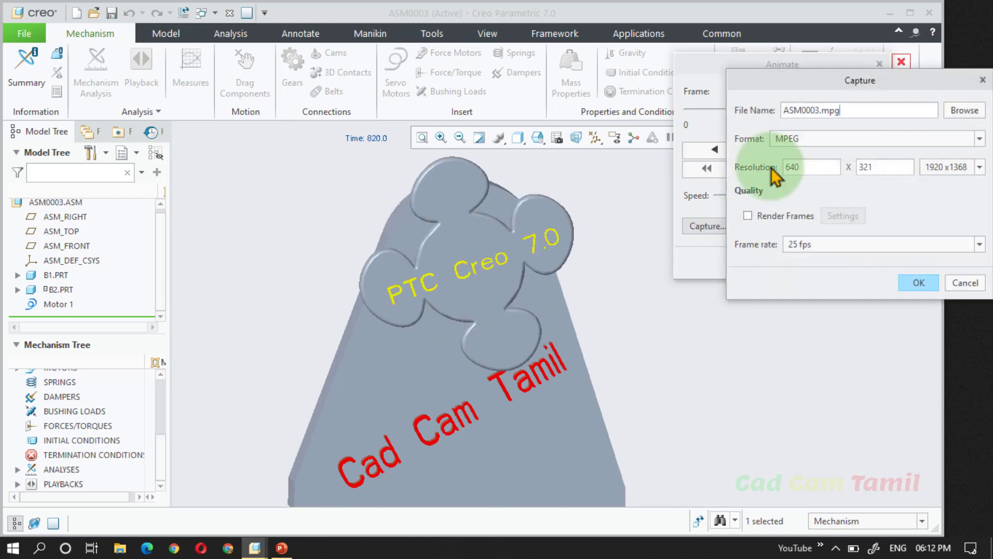
{"action": "left_click_drag", "start_coordinate": [813, 92], "coordinate": [703, 77]}
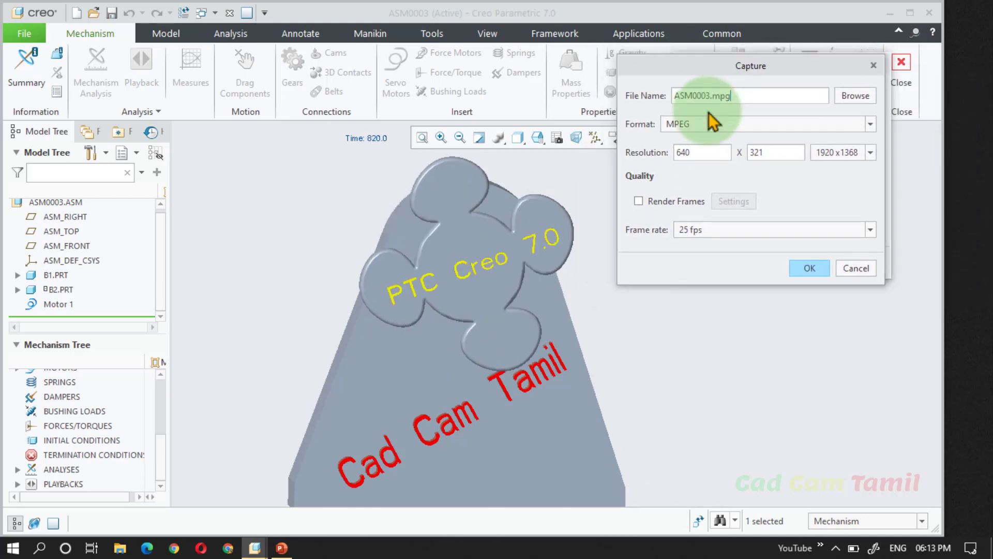
{"action": "left_click", "coordinate": [736, 128]}
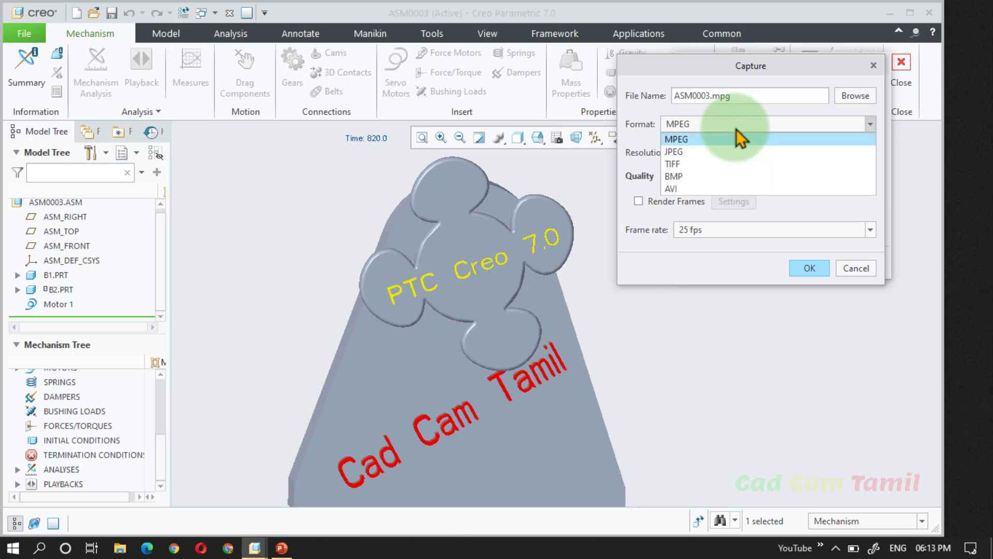
{"action": "left_click", "coordinate": [696, 203]}
{"action": "left_click", "coordinate": [828, 153]}
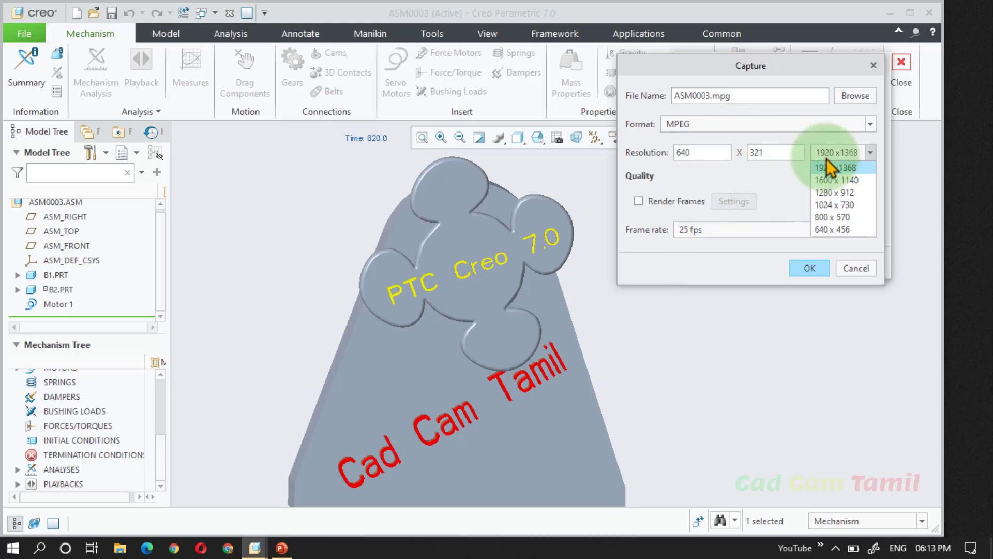
{"action": "left_click", "coordinate": [830, 181]}
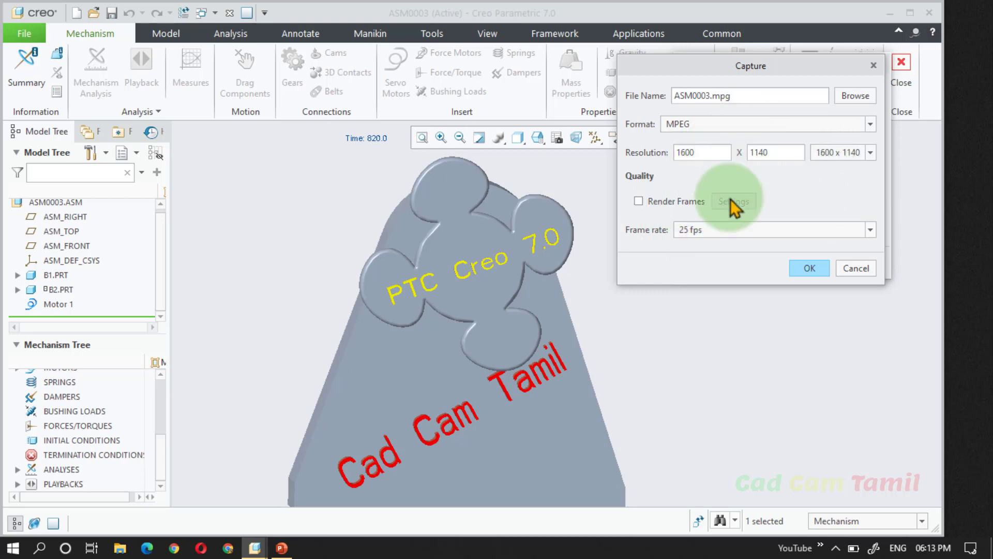
{"action": "left_click", "coordinate": [717, 237]}
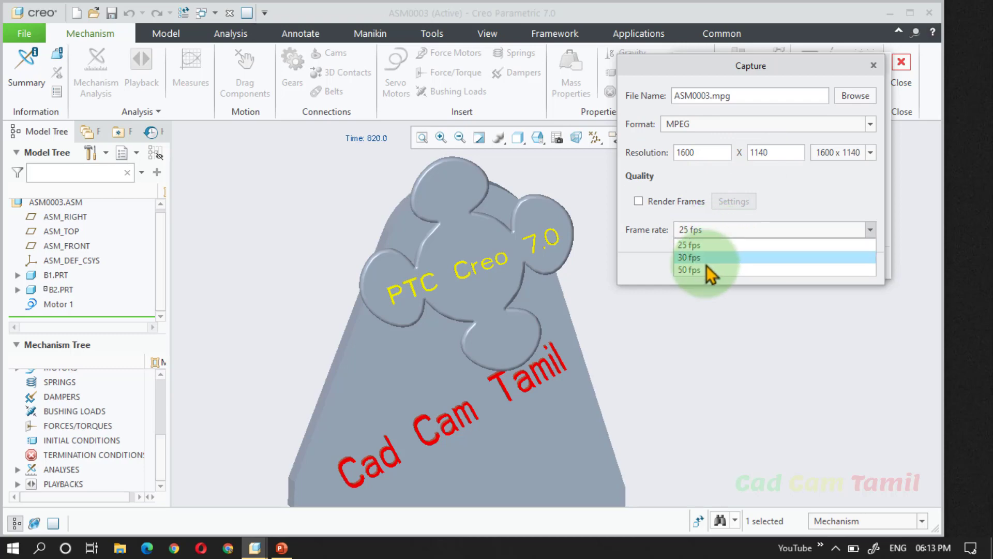
{"action": "left_click", "coordinate": [708, 270]}
{"action": "left_click", "coordinate": [716, 230]}
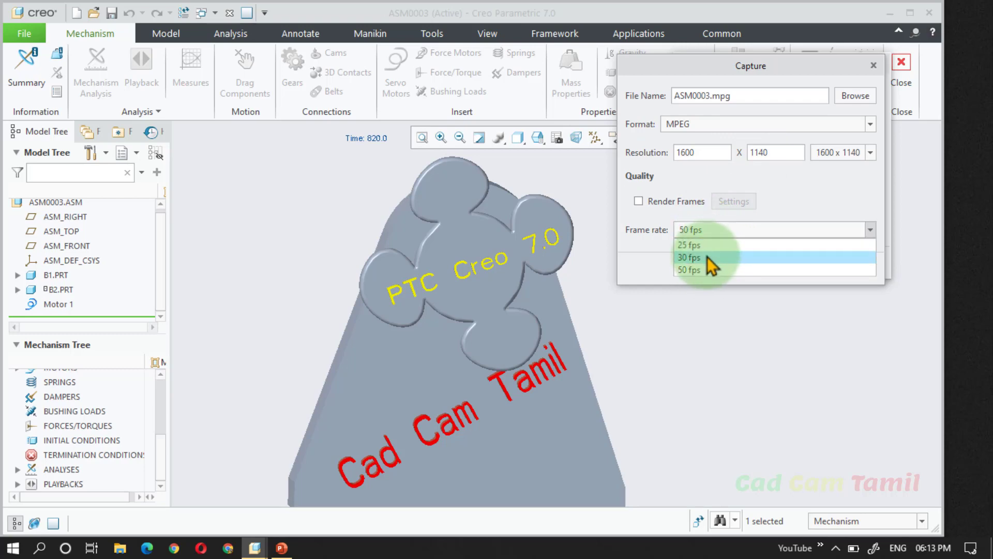
{"action": "left_click", "coordinate": [705, 256]}
- Record the animation to the Desktop as Cad.mpg, and close the animation and playback dialogs
{"action": "left_click", "coordinate": [858, 96]}
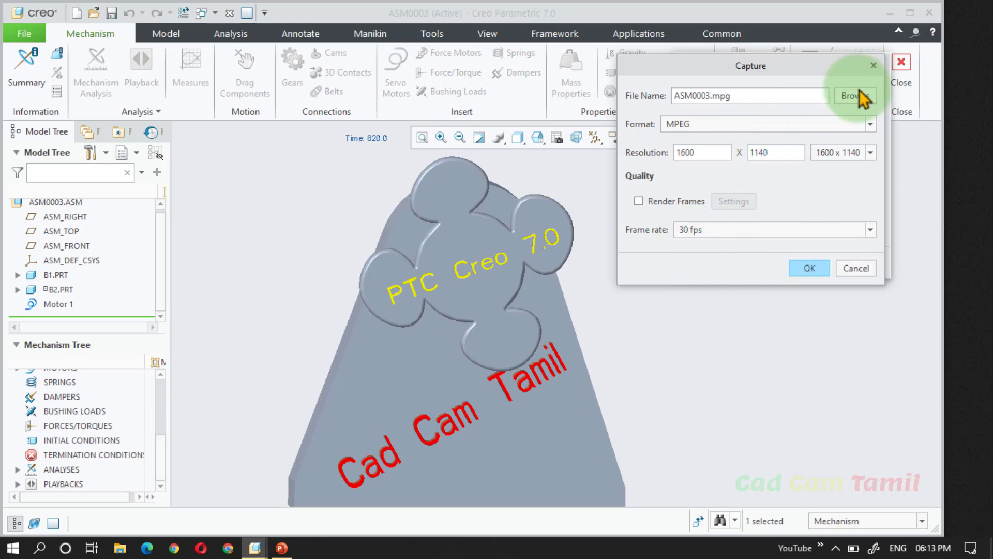
{"action": "left_click", "coordinate": [261, 186]}
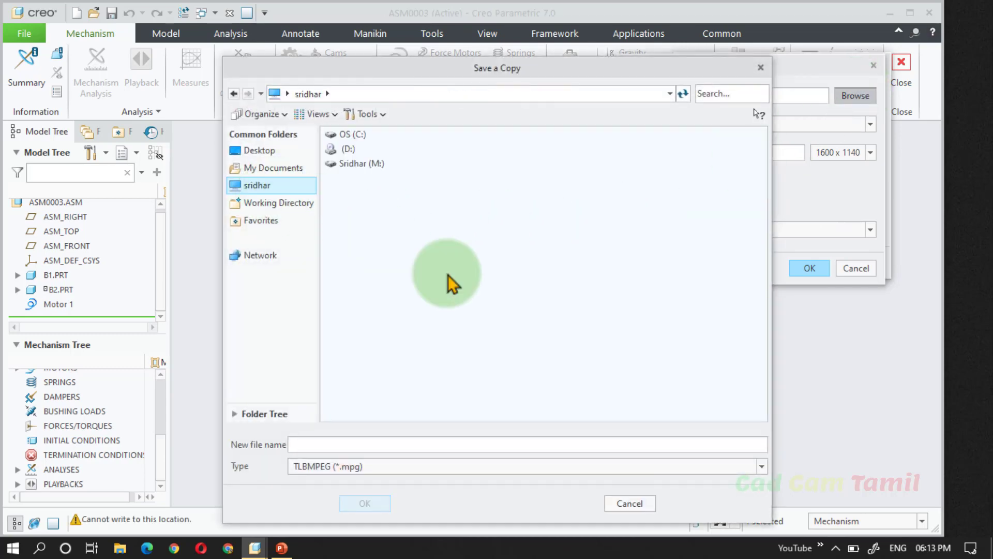
{"action": "left_click", "coordinate": [379, 443]}
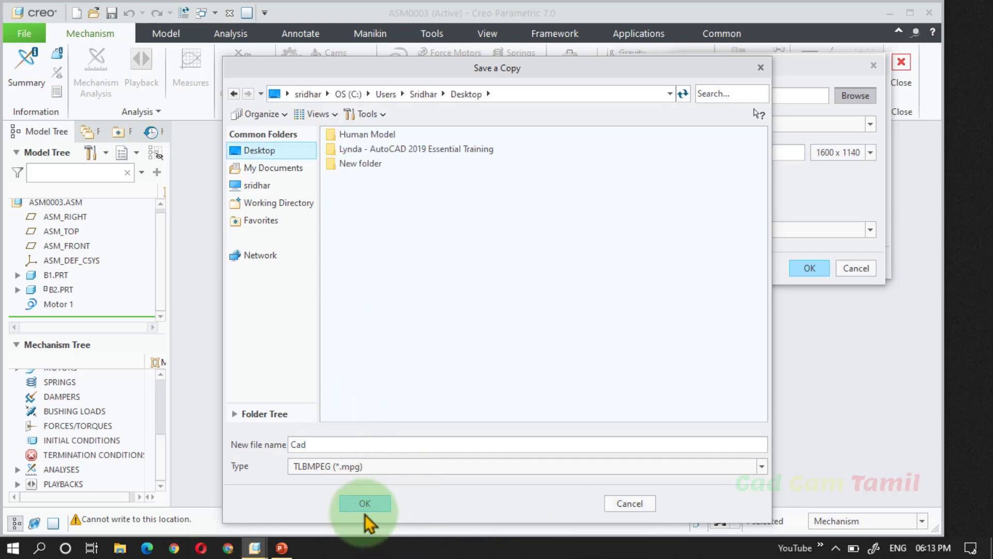
{"action": "left_click", "coordinate": [365, 502]}
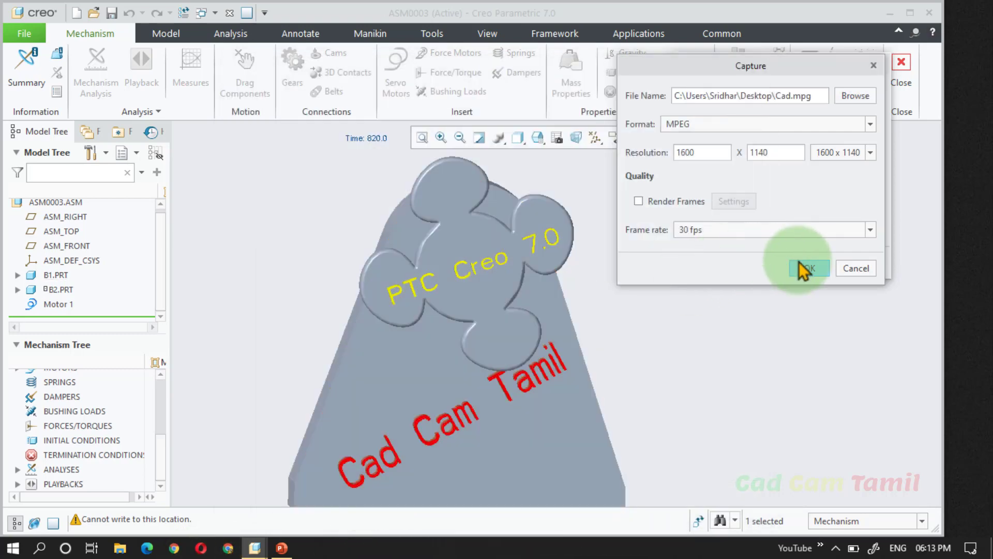
{"action": "left_click", "coordinate": [801, 266]}
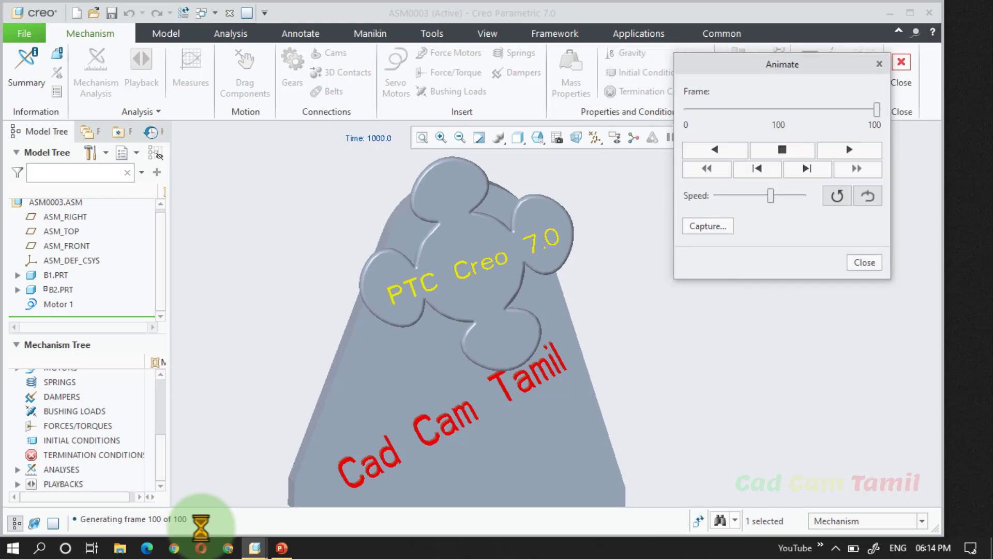
{"action": "left_click", "coordinate": [860, 264]}
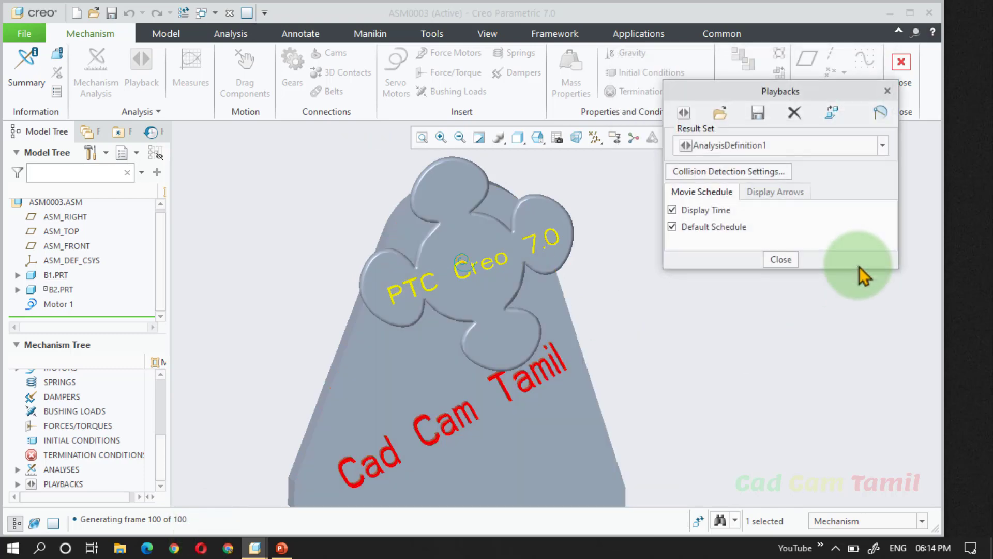
{"action": "left_click", "coordinate": [780, 261]}
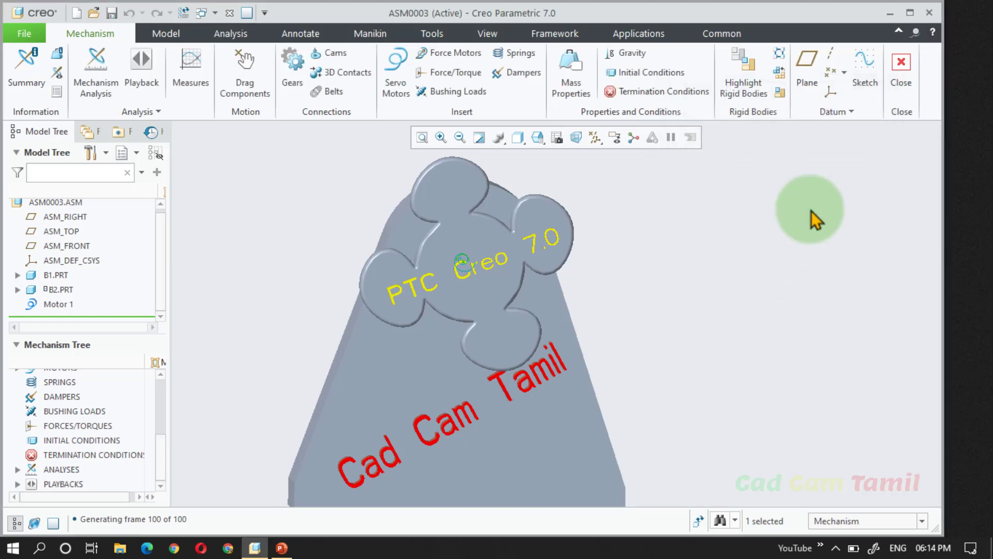
- Open the recorded Cad video from the Desktop in the media player and play it with repeat turned on
{"action": "left_click", "coordinate": [889, 13]}
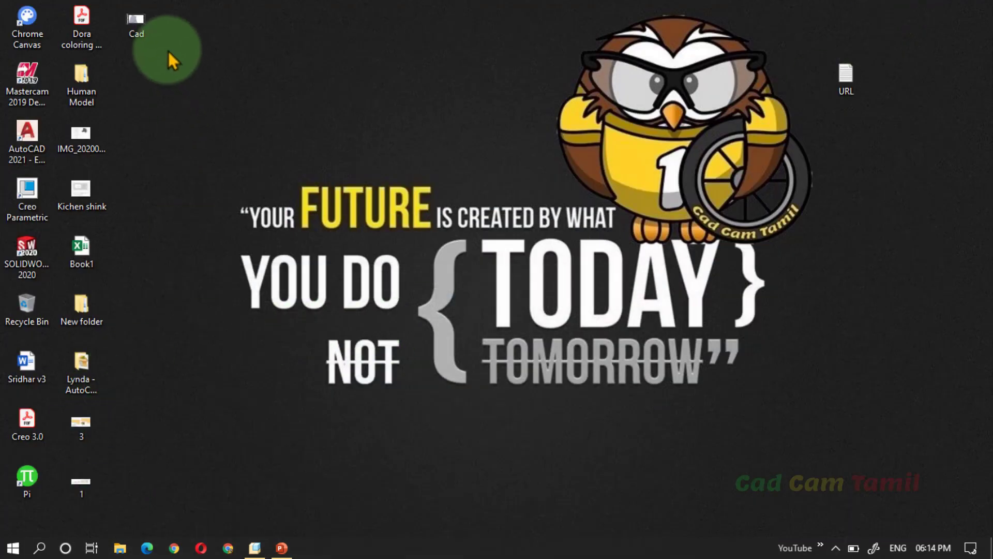
{"action": "double_click", "coordinate": [137, 23]}
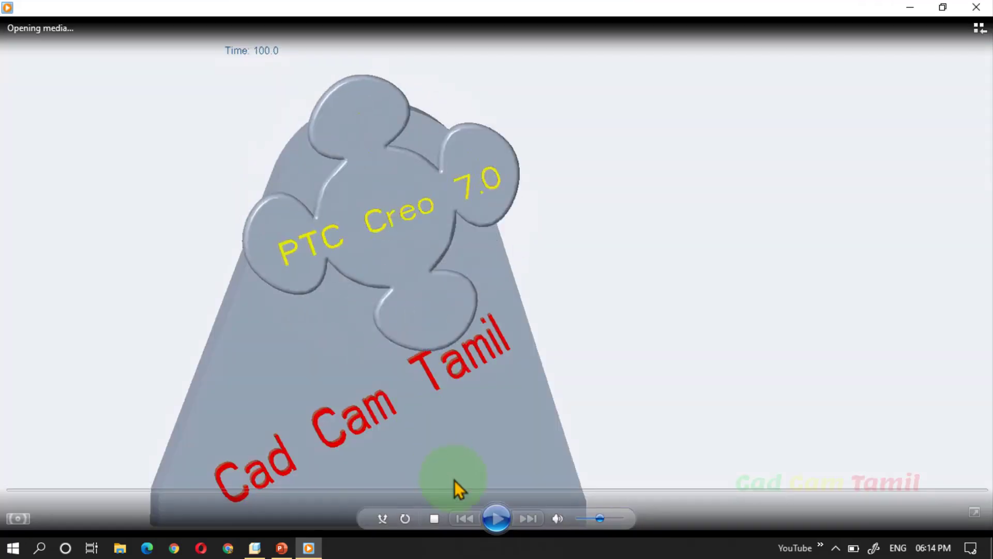
{"action": "left_click", "coordinate": [497, 519]}
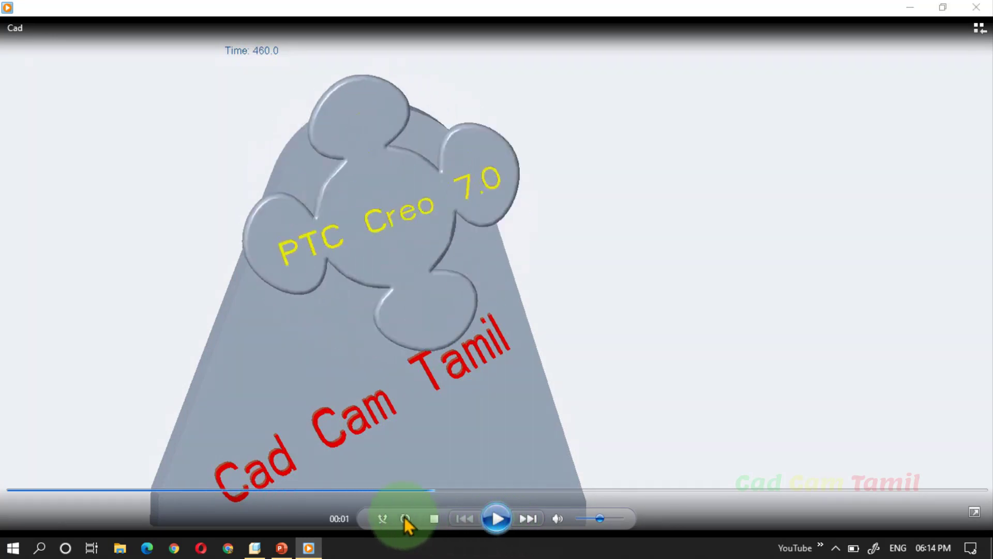
{"action": "left_click", "coordinate": [405, 519]}
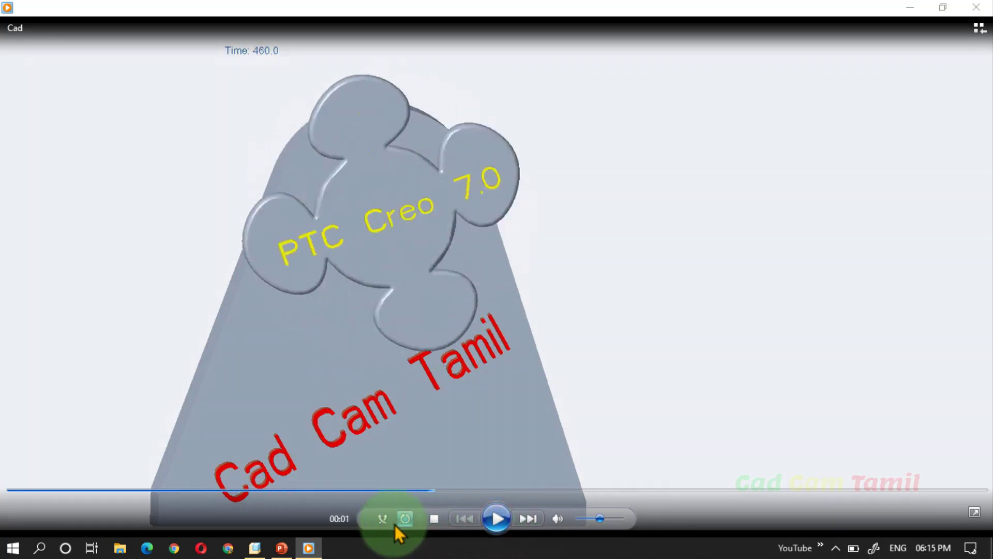
{"action": "left_click", "coordinate": [494, 522]}
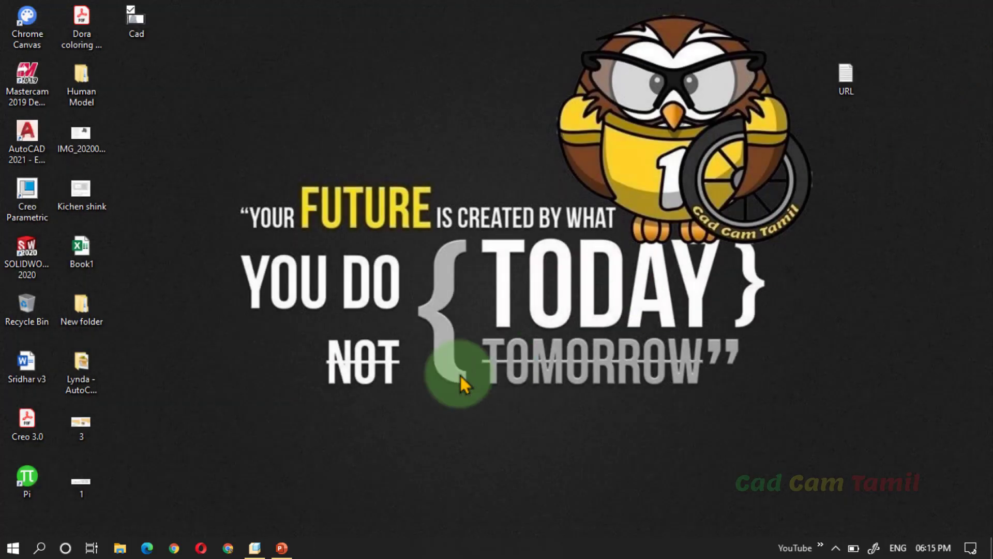
- Switch back to Creo Parametric and look at the ASM0003 assembly from an oblique side angle
{"action": "left_click", "coordinate": [254, 548]}
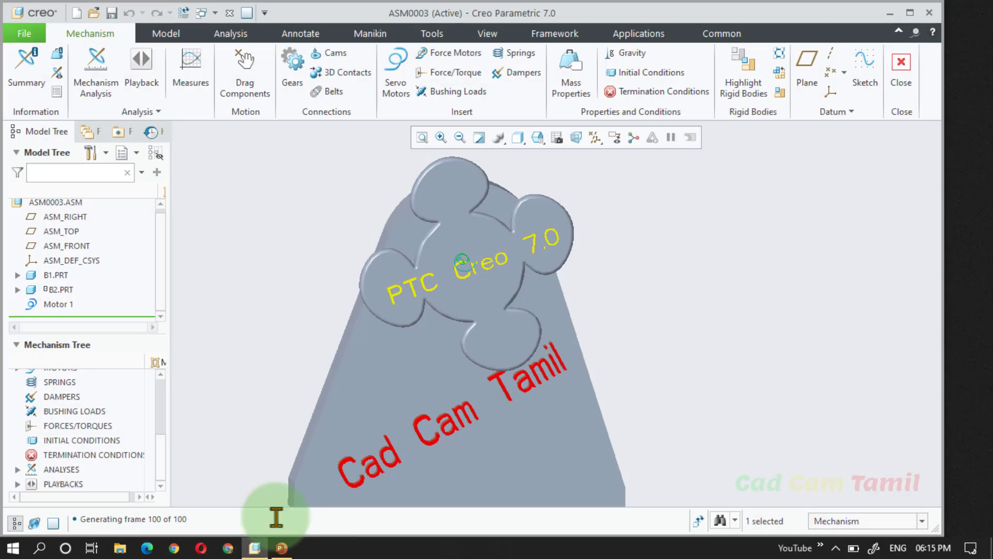
{"action": "middle_click_drag", "start_coordinate": [377, 410], "coordinate": [452, 447]}
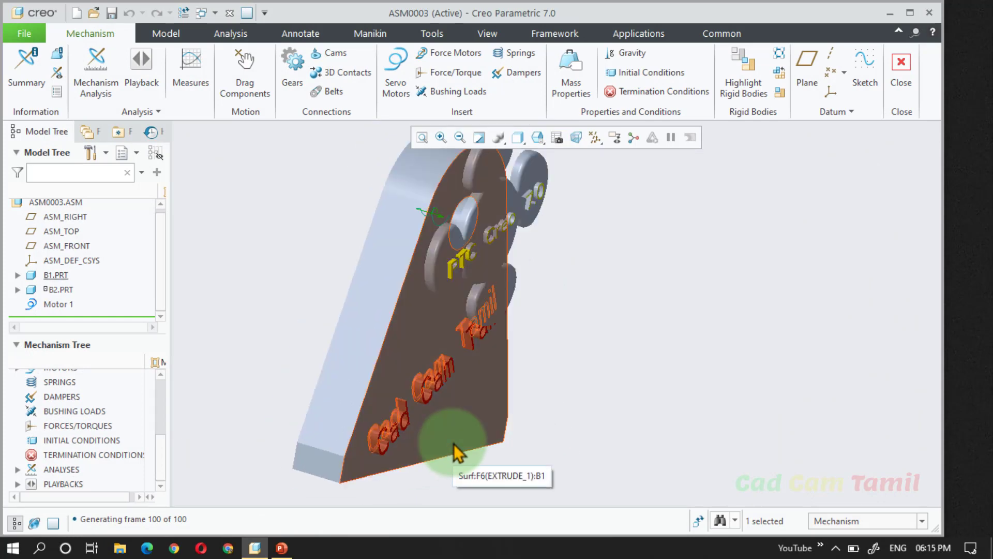